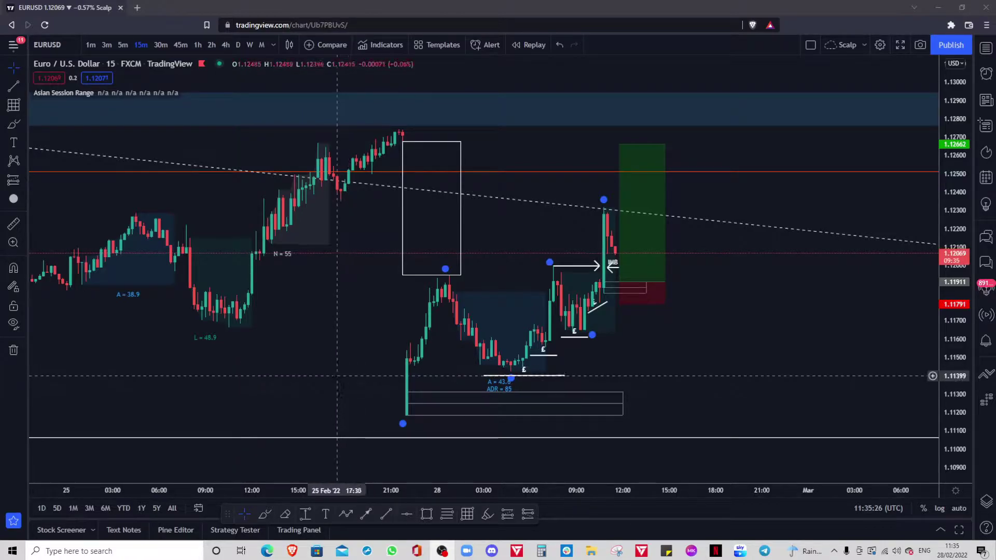
Draw a rectangle from the 24 Feb low at about 1.11064 up to 1.11304, extending to about 1 Mar.
{"action": "scroll", "coordinate": [724, 367], "scroll_direction": "up", "scroll_amount": 1}
{"action": "left_click_drag", "start_coordinate": [723, 366], "coordinate": [723, 316]}
{"action": "left_click_drag", "start_coordinate": [356, 79], "coordinate": [338, 108]}
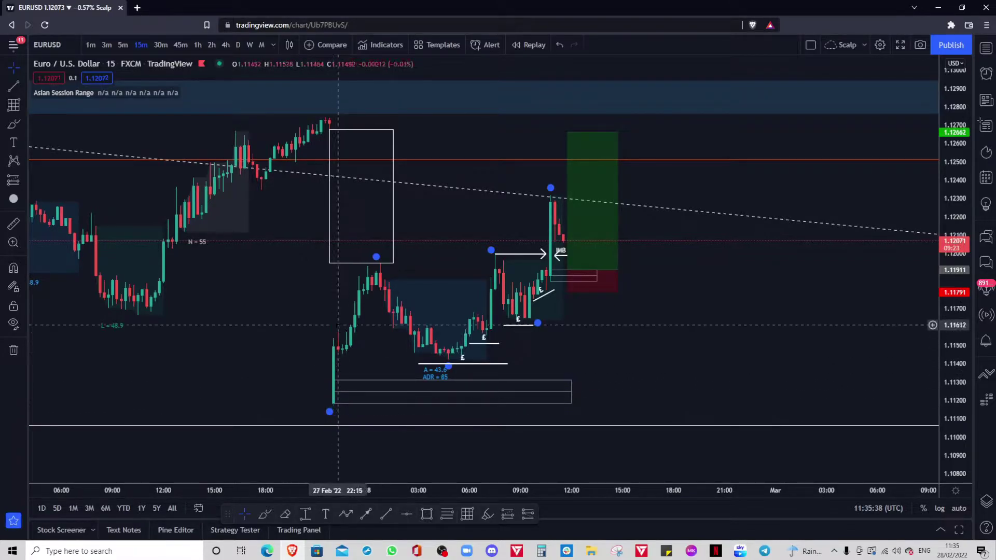
{"action": "scroll", "coordinate": [332, 389], "scroll_direction": "down", "scroll_amount": 4}
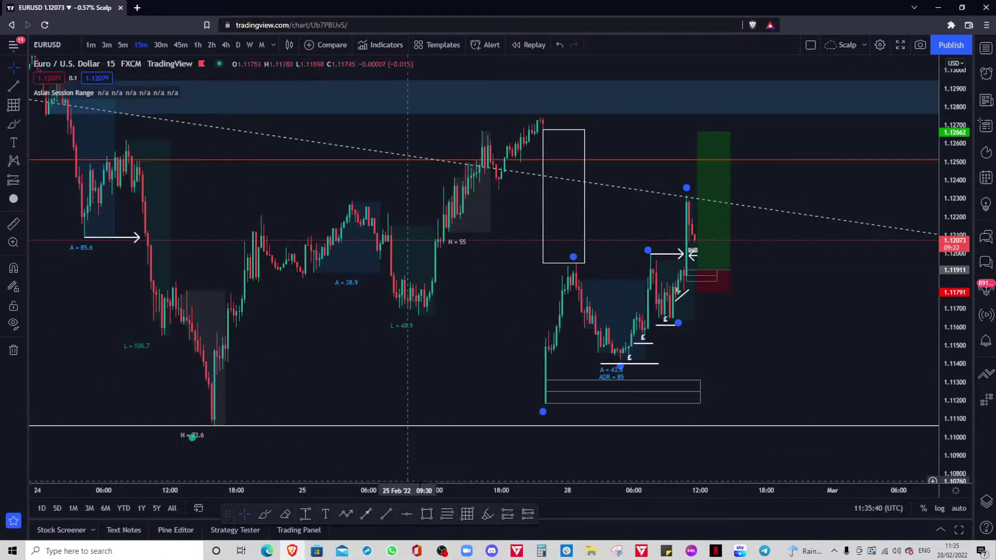
{"action": "left_click", "coordinate": [425, 514]}
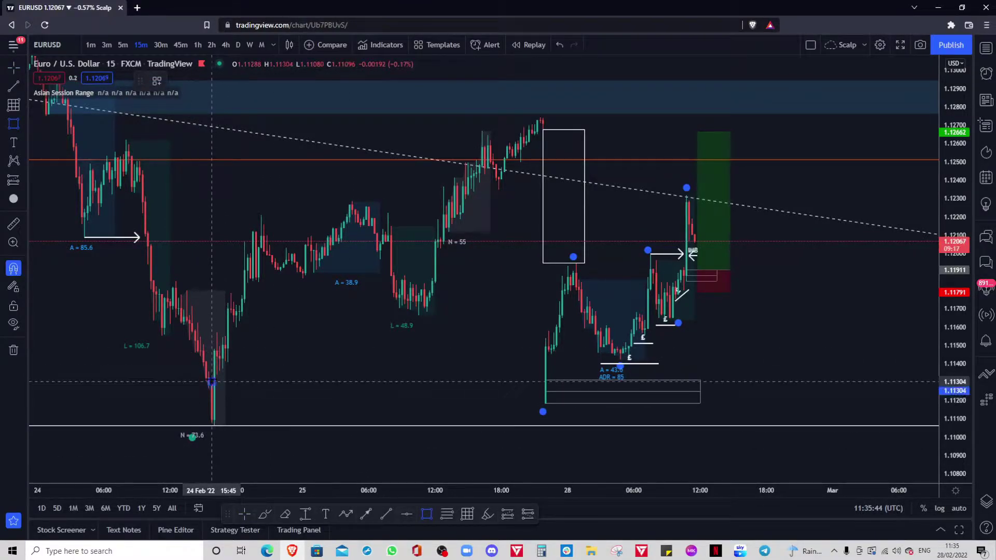
{"action": "left_click", "coordinate": [212, 382]}
{"action": "left_click", "coordinate": [863, 428]}
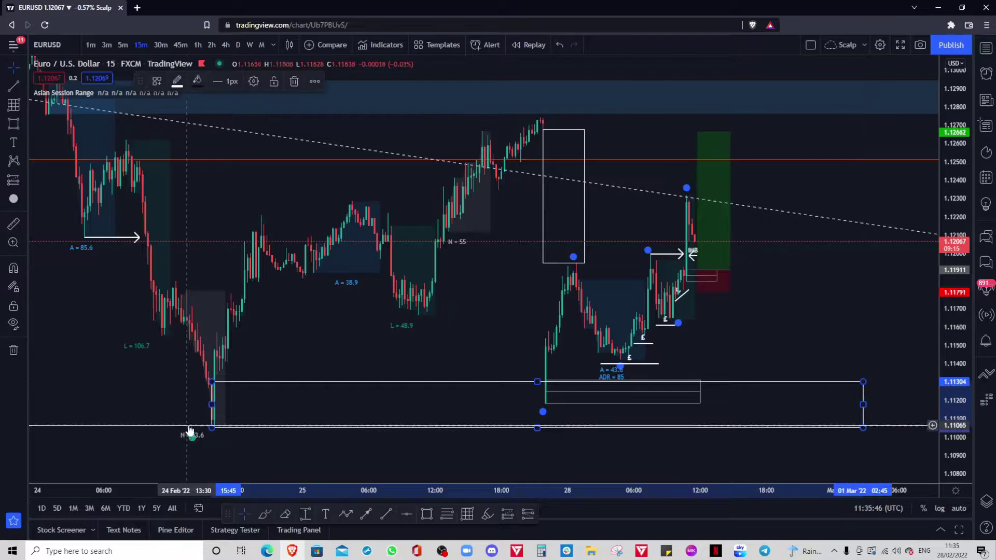
{"action": "left_click_drag", "start_coordinate": [212, 428], "coordinate": [214, 427]}
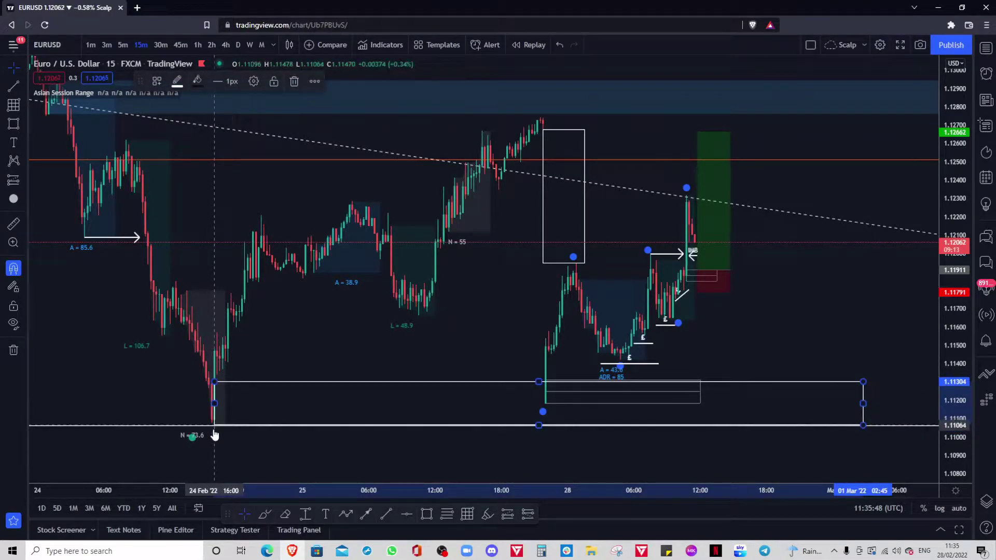
Apply the saved blue-filled, borderless template to the new rectangle and deselect it.
{"action": "left_click", "coordinate": [156, 82]}
{"action": "left_click", "coordinate": [163, 175]}
{"action": "left_click", "coordinate": [487, 311]}
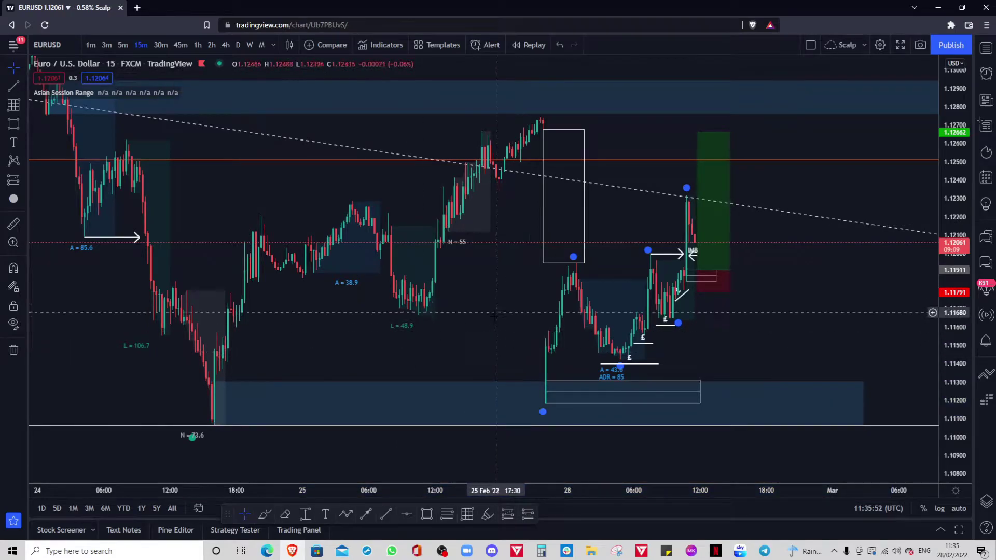
Start bar replay on the EURUSD 15-minute chart from about 07:00 on 28 Feb.
{"action": "scroll", "coordinate": [496, 312], "scroll_direction": "up", "scroll_amount": 1}
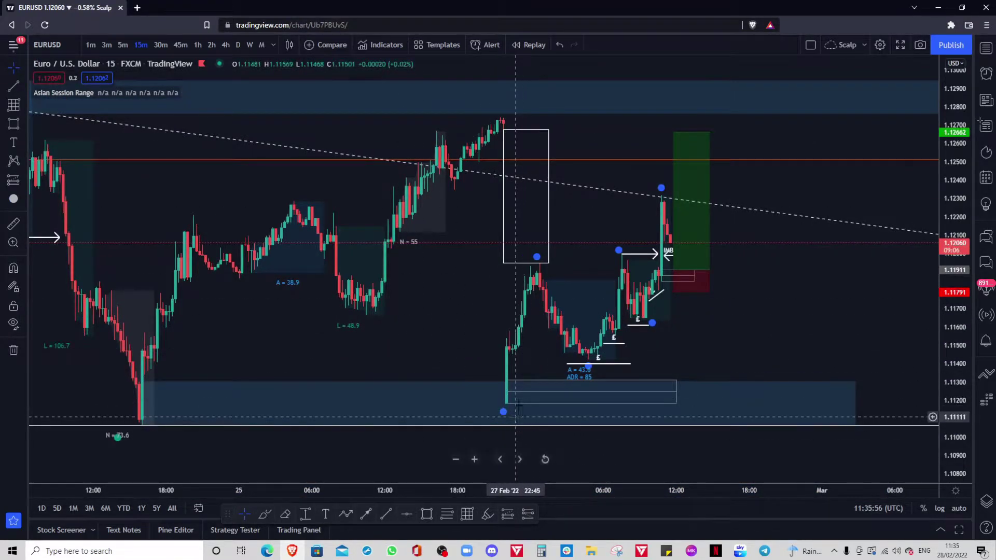
{"action": "scroll", "coordinate": [490, 300], "scroll_direction": "down", "scroll_amount": 1}
{"action": "left_click_drag", "start_coordinate": [490, 301], "coordinate": [435, 297]}
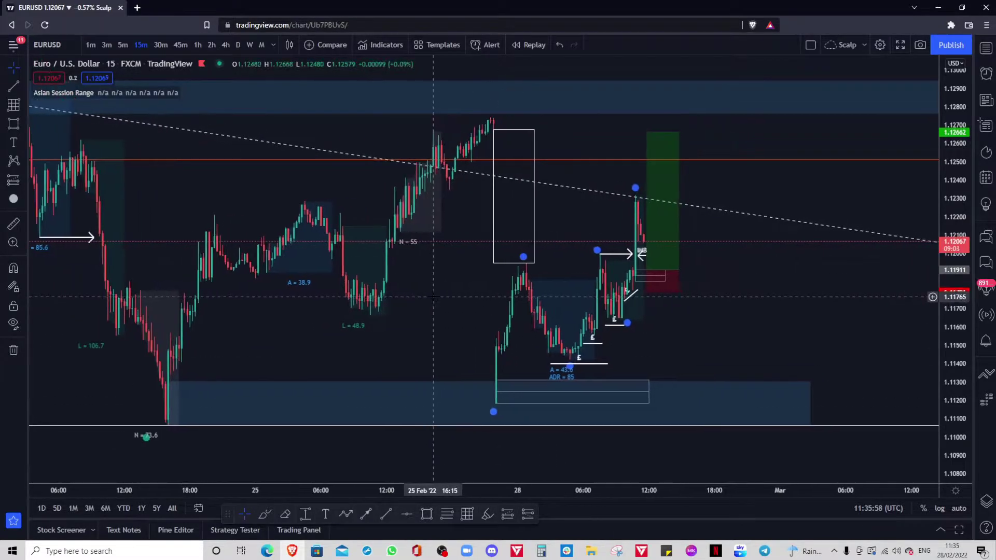
{"action": "scroll", "coordinate": [433, 297], "scroll_direction": "up", "scroll_amount": 2}
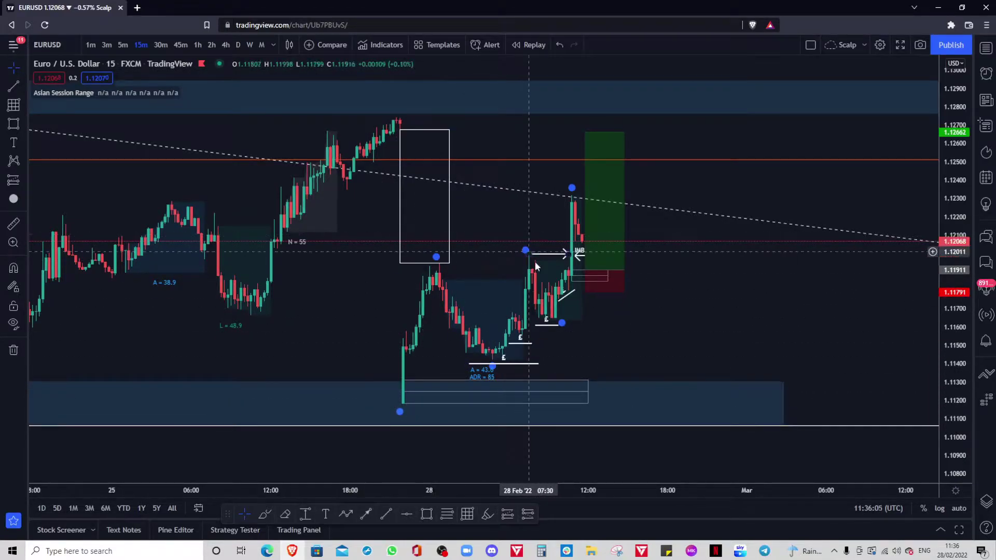
{"action": "scroll", "coordinate": [732, 367], "scroll_direction": "up", "scroll_amount": 1}
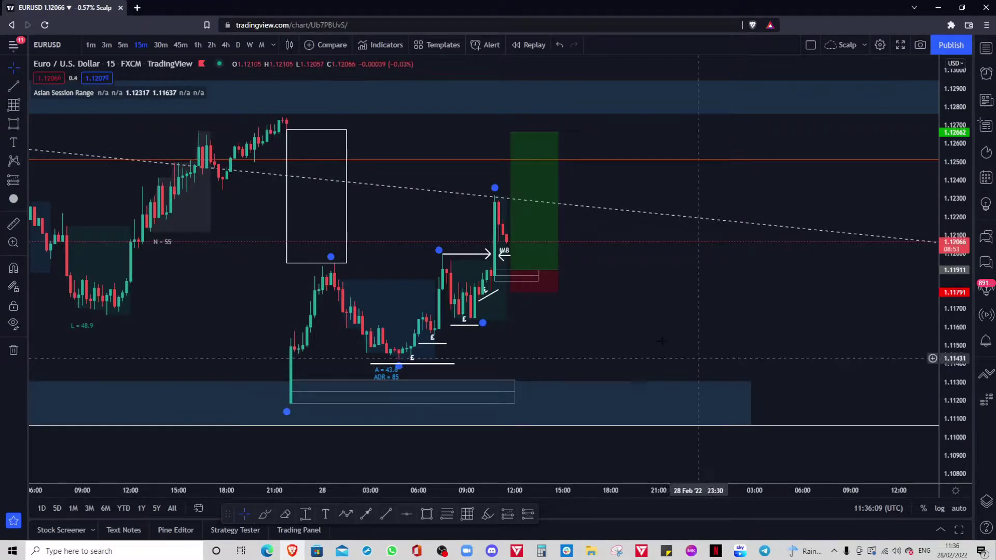
{"action": "left_click", "coordinate": [345, 514]}
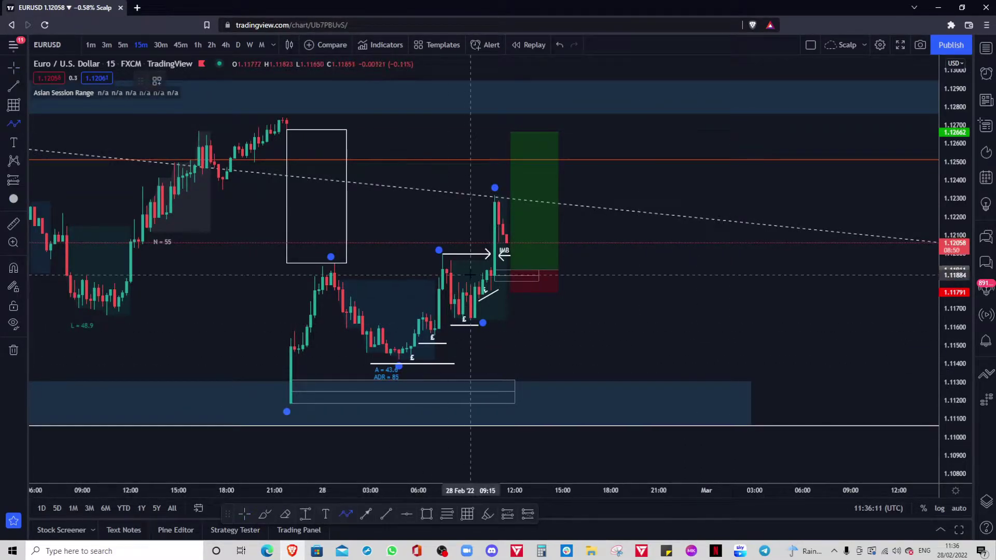
{"action": "left_click", "coordinate": [530, 41]}
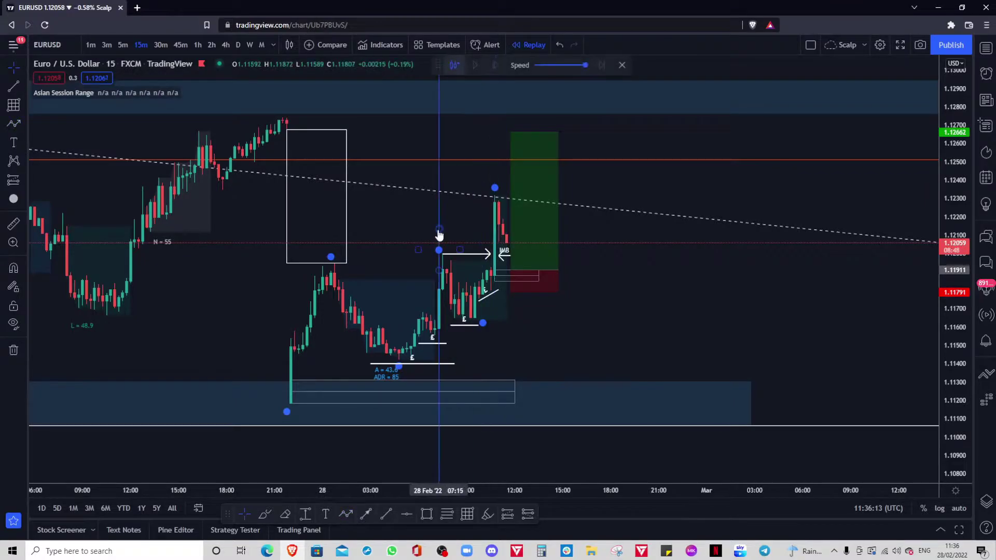
{"action": "left_click", "coordinate": [435, 229]}
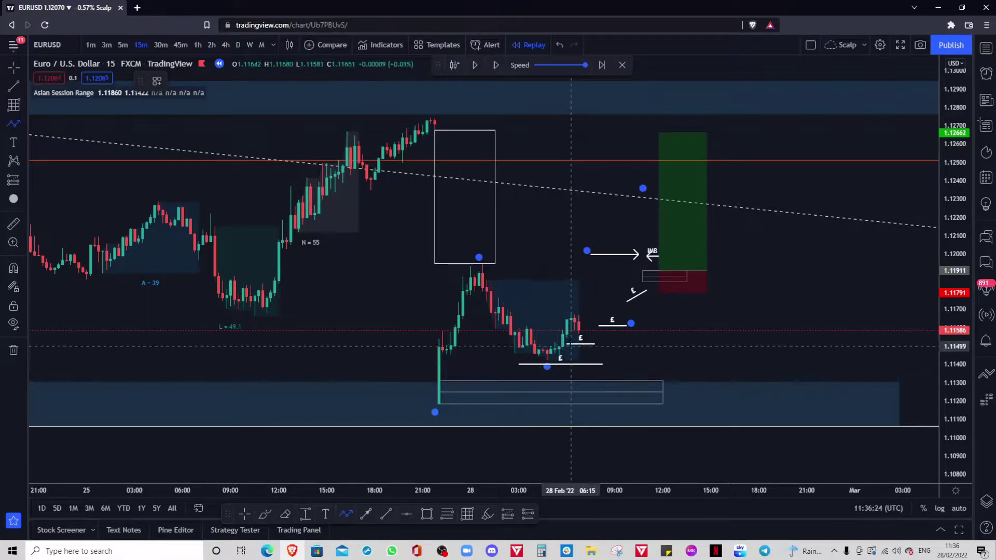
Draw a zigzag path from the last replay candle down into the blue zone and up to about 1.12606.
{"action": "left_click", "coordinate": [579, 340]}
{"action": "left_click", "coordinate": [599, 399]}
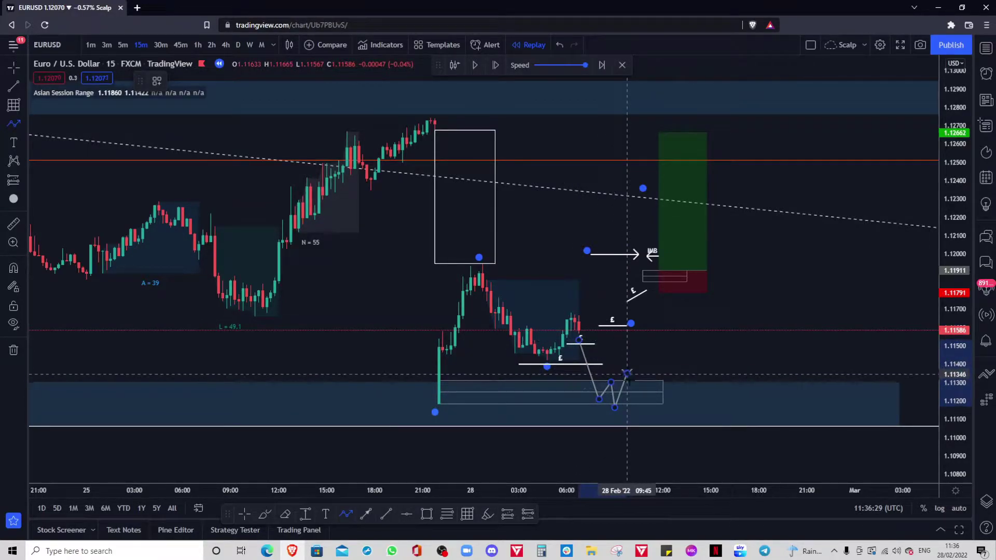
{"action": "left_click", "coordinate": [634, 401]}
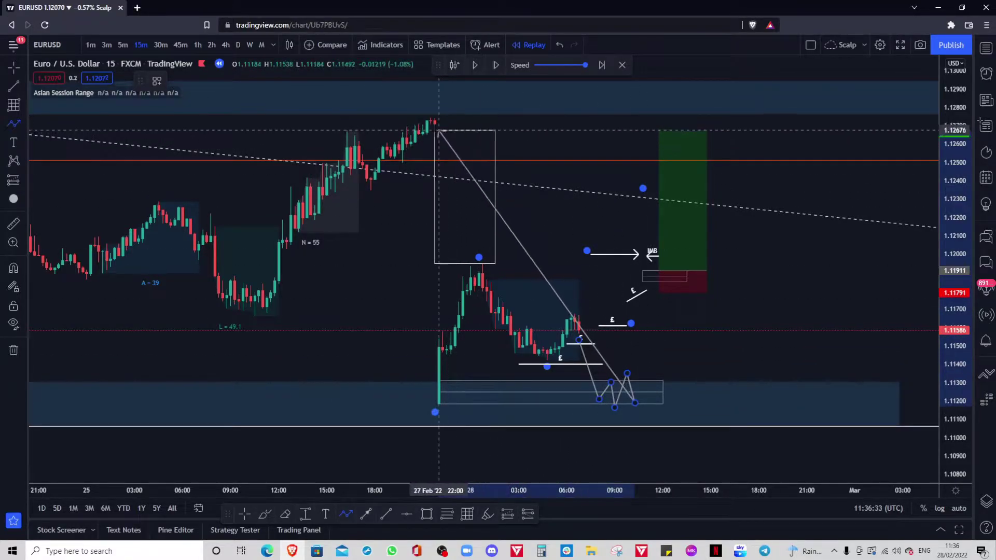
{"action": "double_click", "coordinate": [655, 143]}
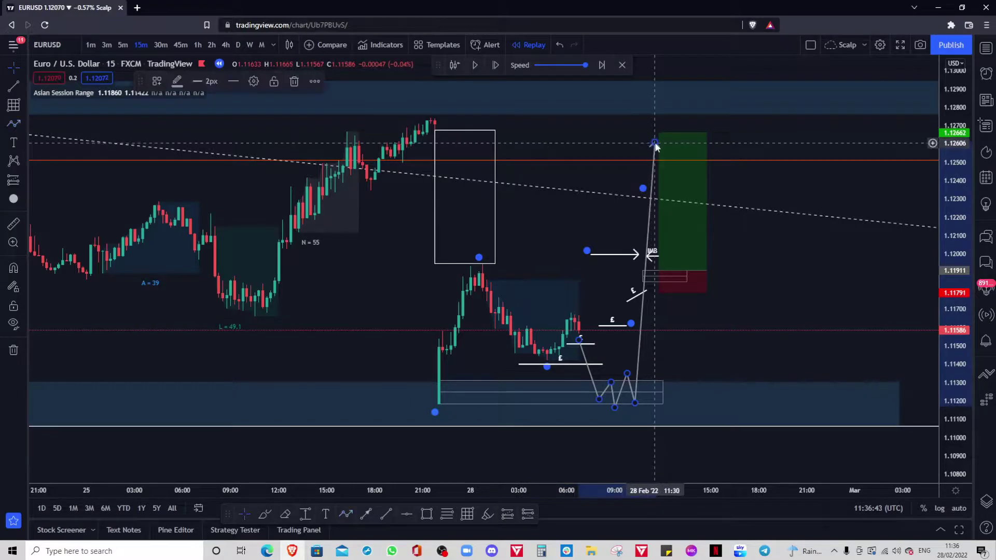
Delete the zigzag path and exit bar replay to return to the live chart.
{"action": "left_click", "coordinate": [294, 80]}
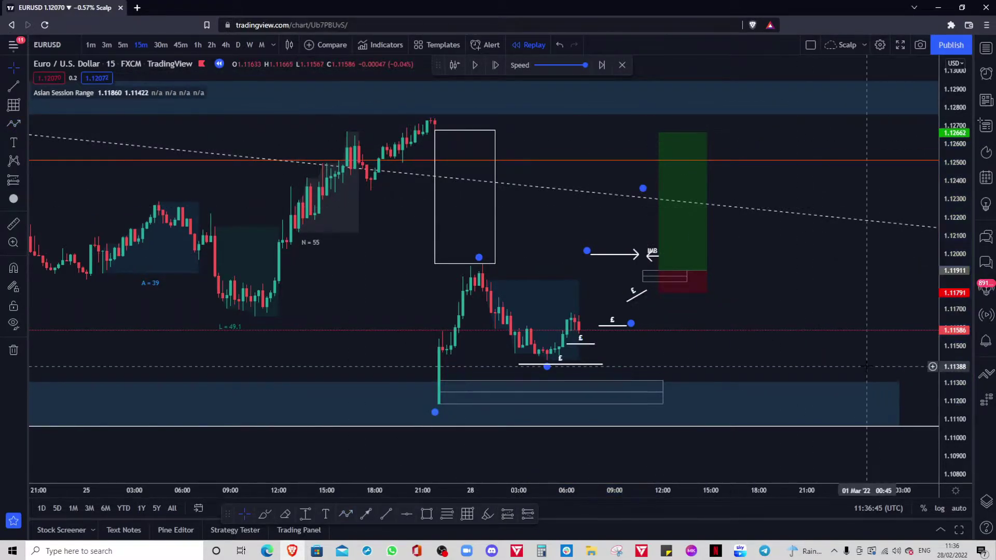
{"action": "scroll", "coordinate": [217, 68], "scroll_direction": "up", "scroll_amount": 2}
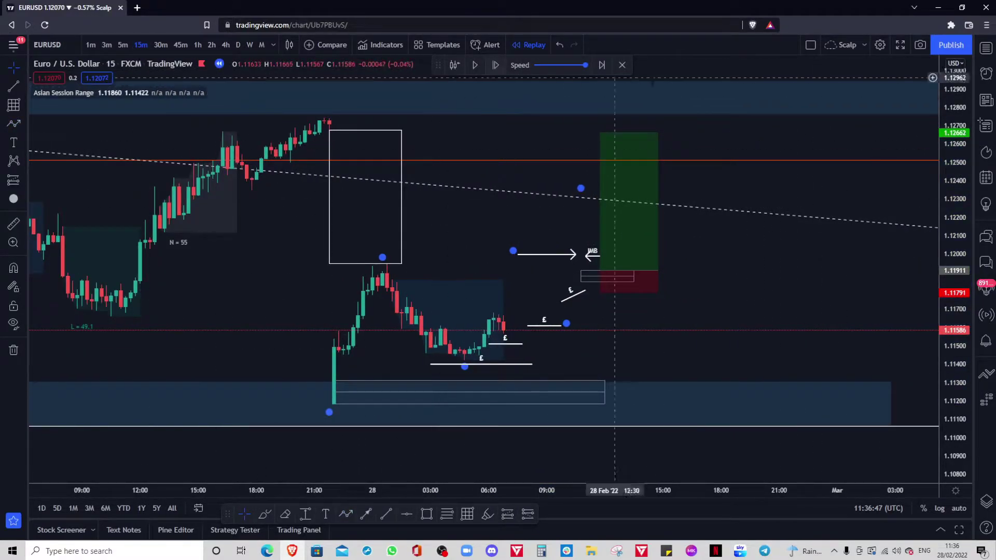
{"action": "left_click", "coordinate": [621, 66]}
{"action": "left_click", "coordinate": [588, 317]}
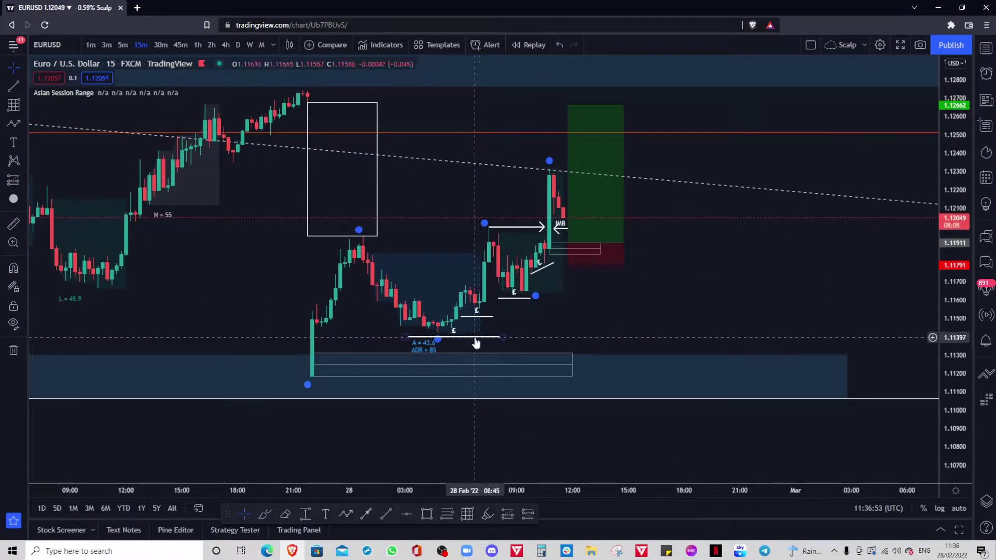
Switch the chart to the 5-minute timeframe and examine the price structure leading to the long position's entry zone.
{"action": "left_click_drag", "start_coordinate": [652, 311], "coordinate": [652, 298]}
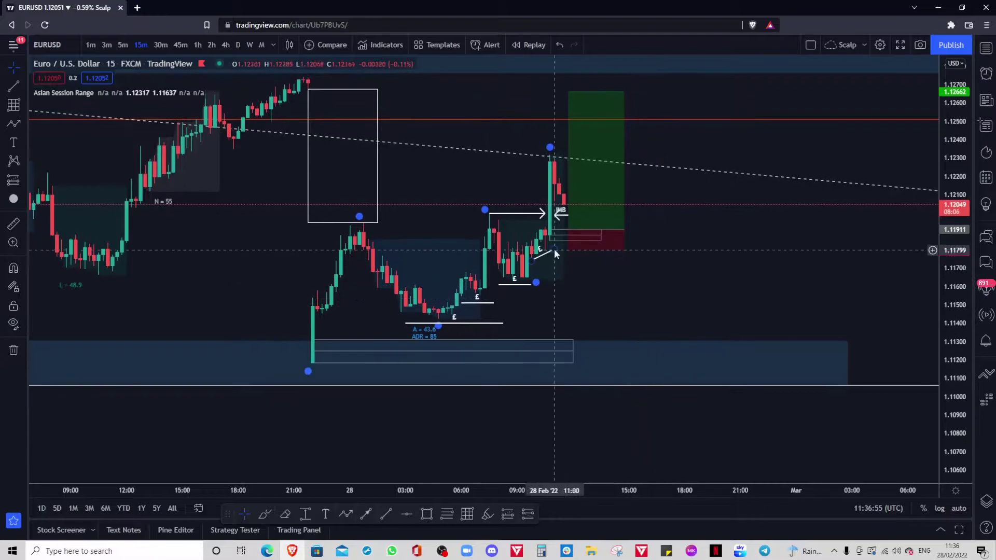
{"action": "left_click", "coordinate": [123, 45]}
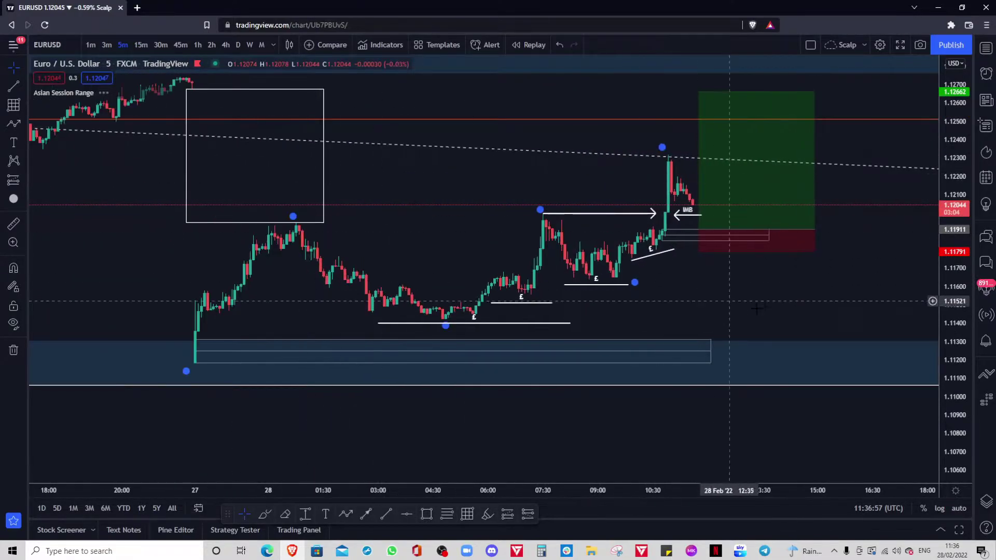
{"action": "left_click_drag", "start_coordinate": [945, 385], "coordinate": [596, 262]}
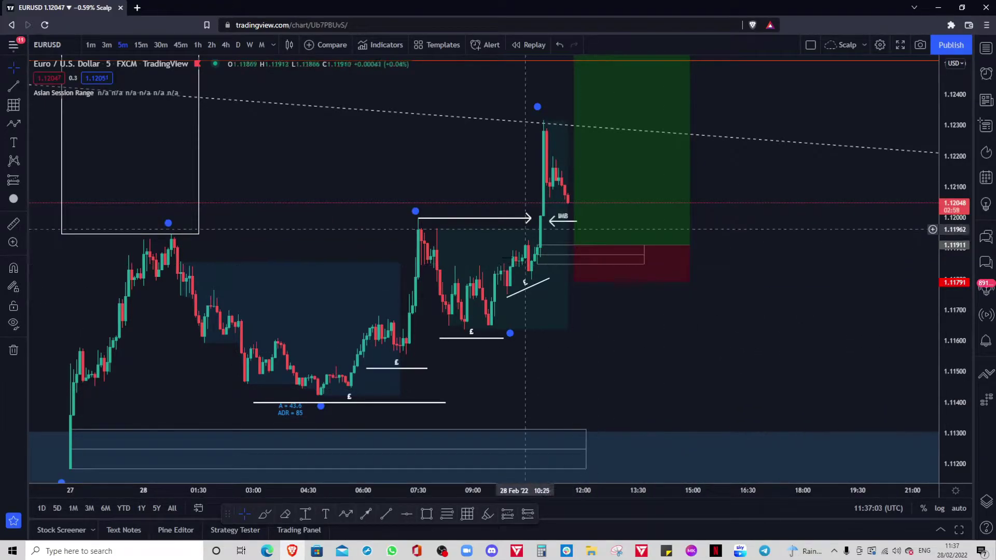
{"action": "left_click_drag", "start_coordinate": [955, 185], "coordinate": [956, 259]}
{"action": "scroll", "coordinate": [856, 347], "scroll_direction": "down", "scroll_amount": 3}
{"action": "left_click_drag", "start_coordinate": [815, 310], "coordinate": [756, 325]}
{"action": "left_click_drag", "start_coordinate": [949, 274], "coordinate": [946, 317]}
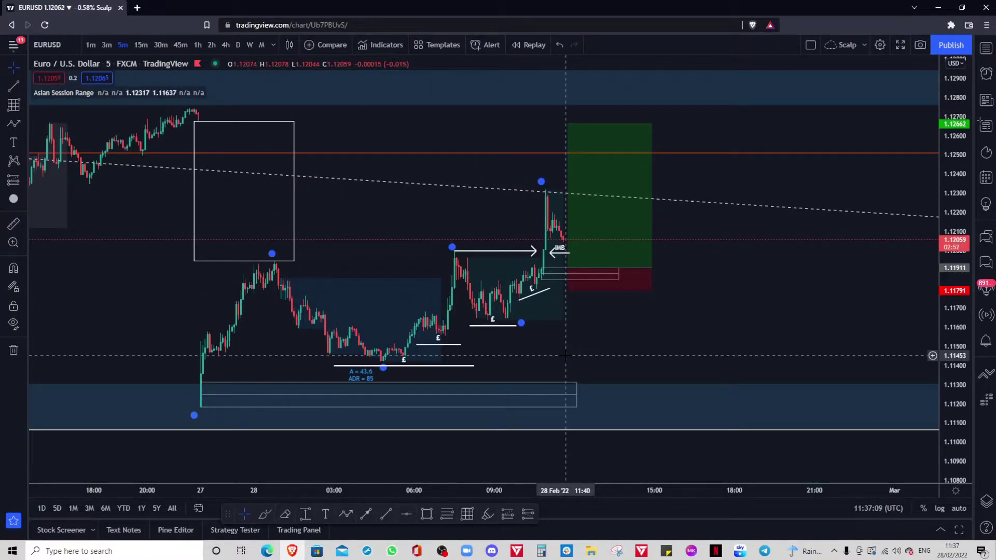
{"action": "mouse_move", "coordinate": [575, 171]}
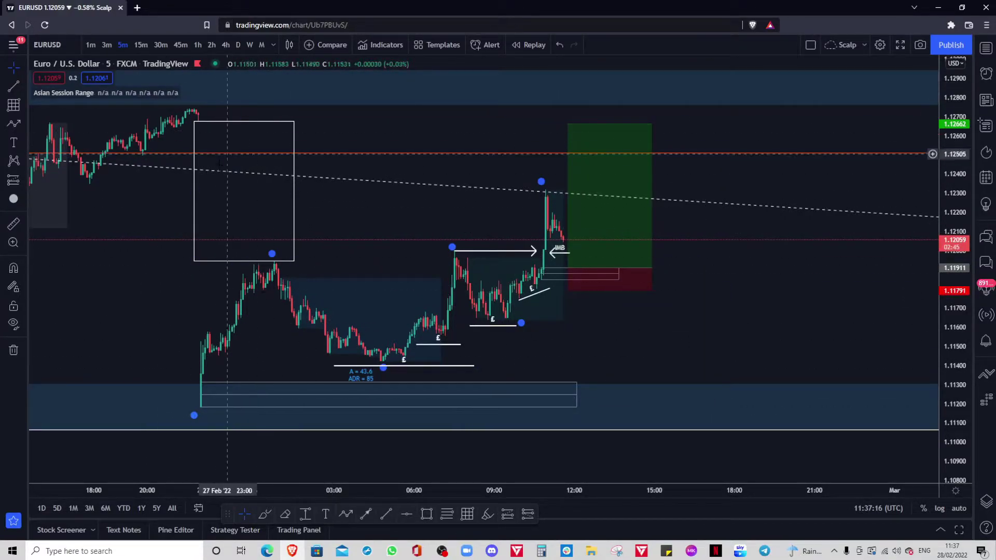
{"action": "left_click_drag", "start_coordinate": [741, 364], "coordinate": [732, 363]}
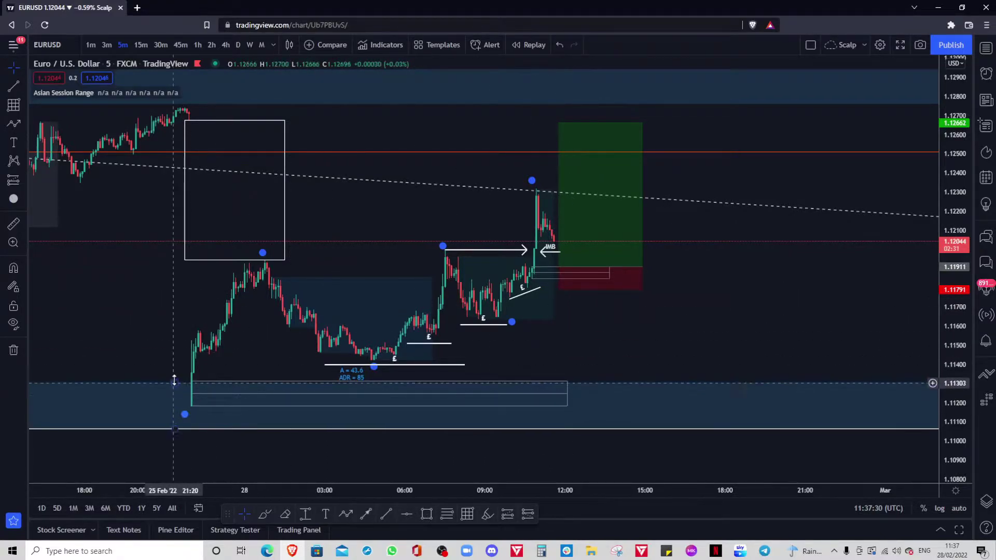
Check the setup on the 3-minute timeframe and return the chart to 5 minutes.
{"action": "left_click", "coordinate": [106, 45]}
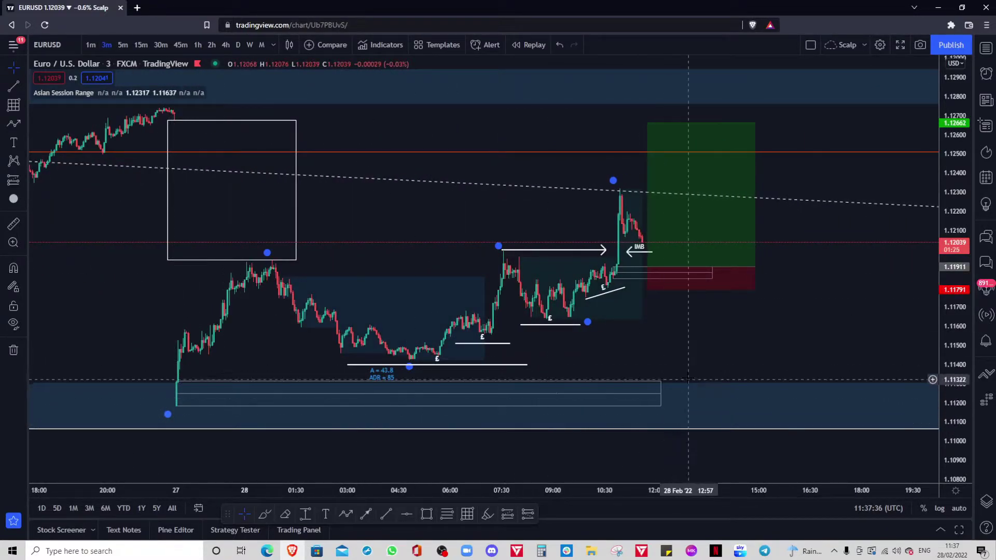
{"action": "left_click", "coordinate": [122, 46]}
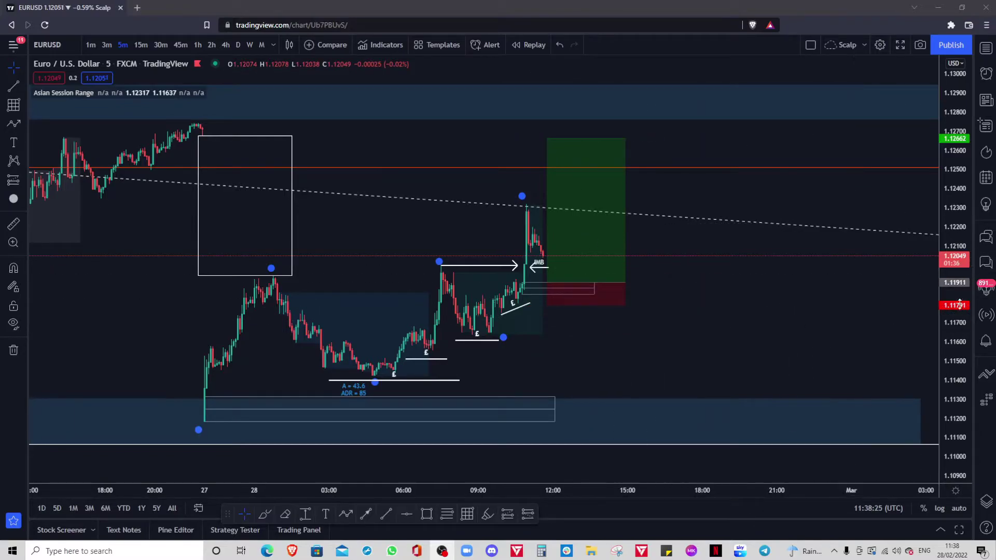
{"action": "mouse_move", "coordinate": [944, 361]}
{"action": "left_mouse_down"}
{"action": "mouse_move", "coordinate": [944, 261]}
{"action": "mouse_move", "coordinate": [945, 355]}
{"action": "left_mouse_up"}
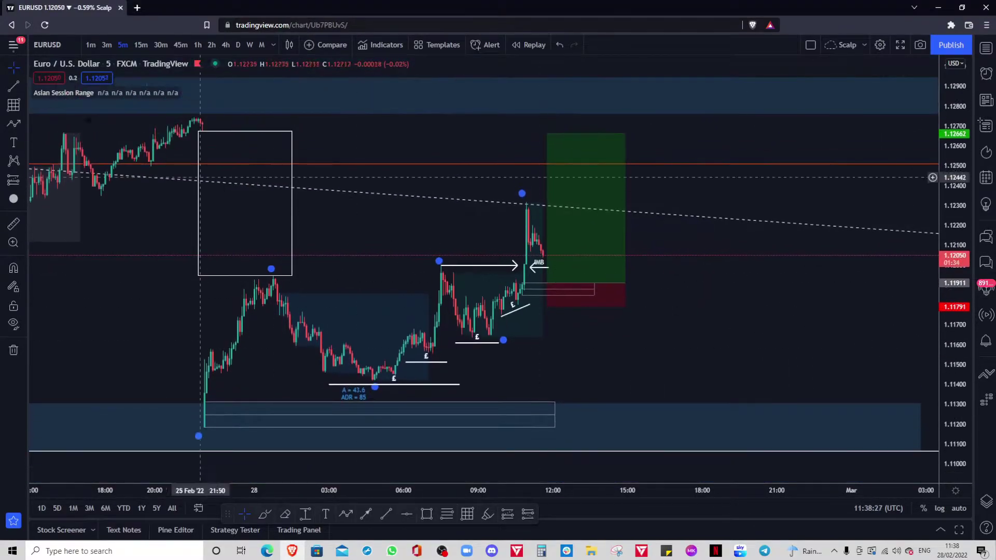
Reload the chart page and bring the latest candles and the long position back into view.
{"action": "left_click", "coordinate": [45, 25]}
{"action": "left_click", "coordinate": [548, 101]}
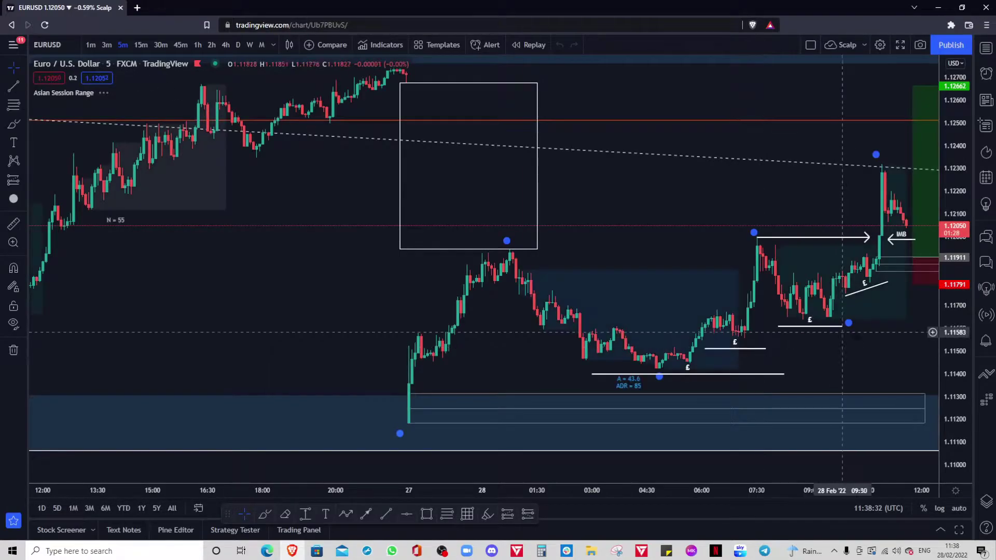
{"action": "left_click_drag", "start_coordinate": [817, 343], "coordinate": [508, 370]}
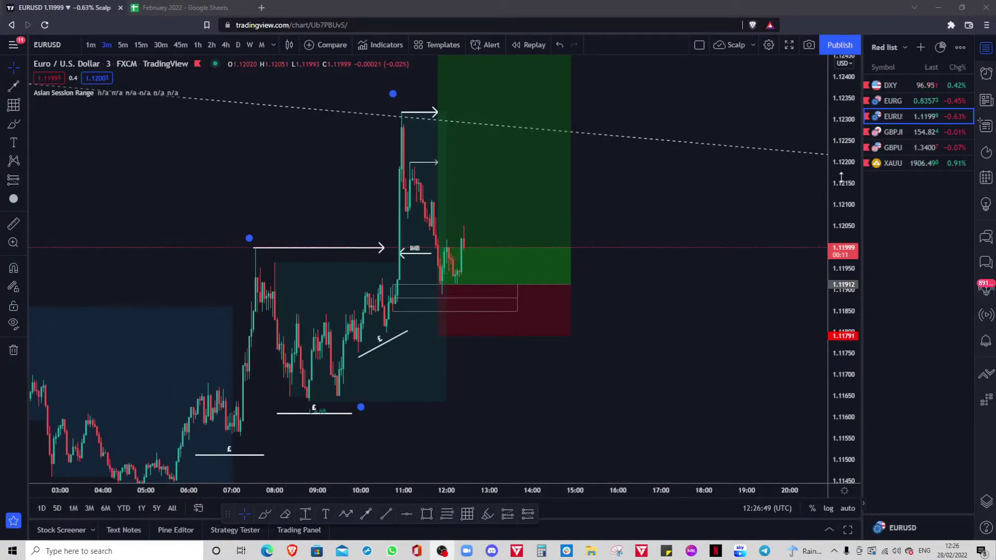
Examine price reacting at the long position's entry on the 3-minute chart, then compare it on the 5-minute timeframe.
{"action": "left_click_drag", "start_coordinate": [840, 175], "coordinate": [824, 158]}
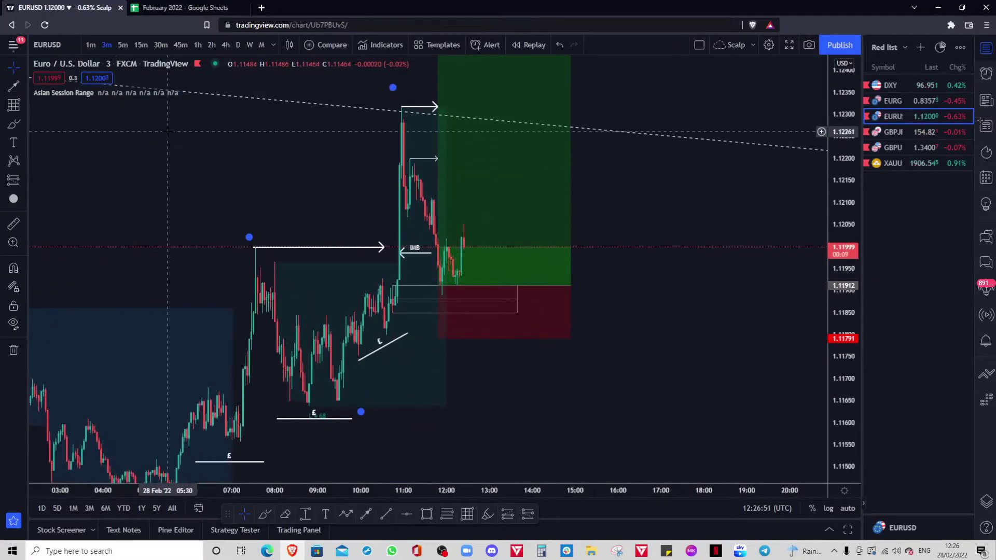
{"action": "scroll", "coordinate": [169, 131], "scroll_direction": "up", "scroll_amount": 1}
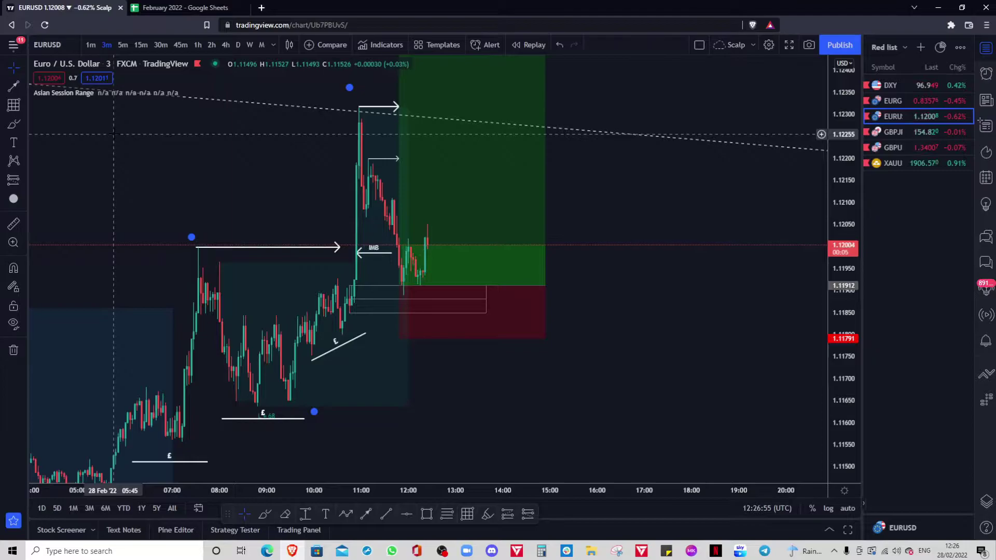
{"action": "scroll", "coordinate": [104, 136], "scroll_direction": "up", "scroll_amount": 2}
{"action": "left_click_drag", "start_coordinate": [125, 139], "coordinate": [193, 145]}
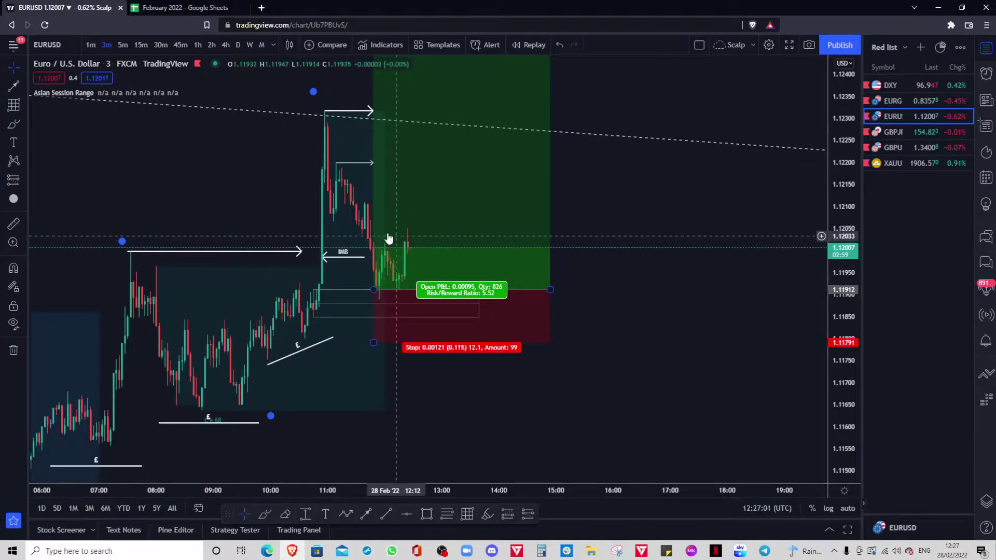
{"action": "left_click", "coordinate": [122, 45]}
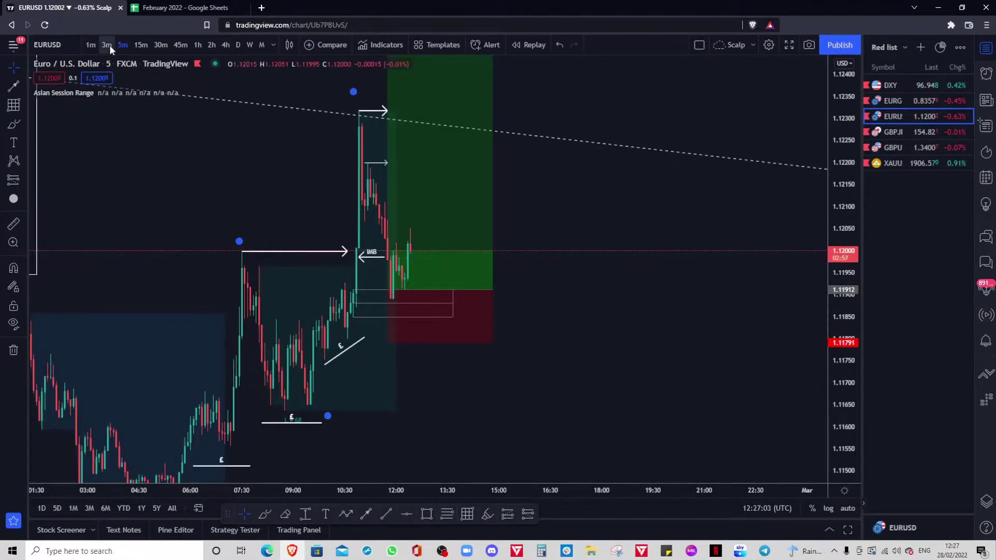
{"action": "mouse_move", "coordinate": [403, 236]}
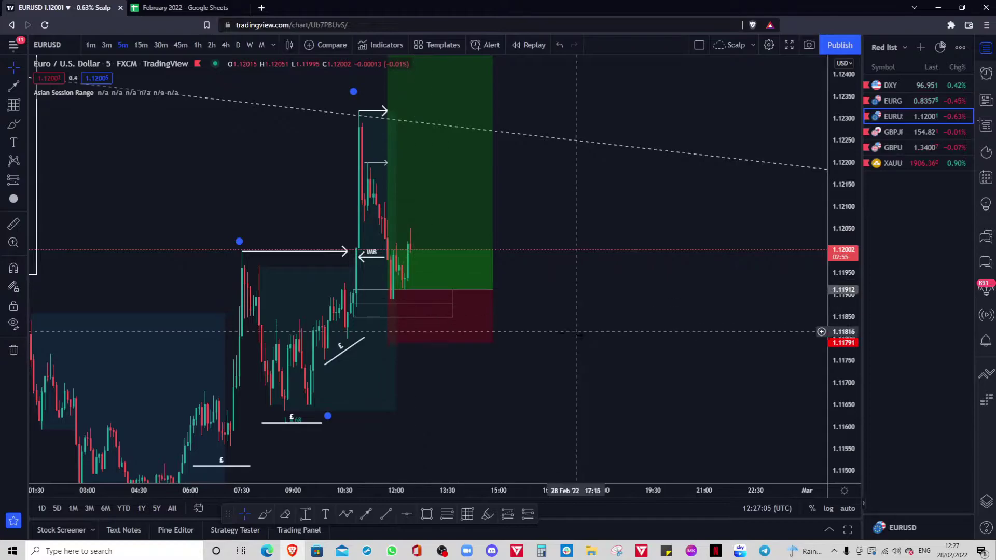
On the 3-minute chart, draw a short horizontal arrow at about 1.12018 marking the break of the 12:00 swing high after entry.
{"action": "left_click", "coordinate": [102, 45]}
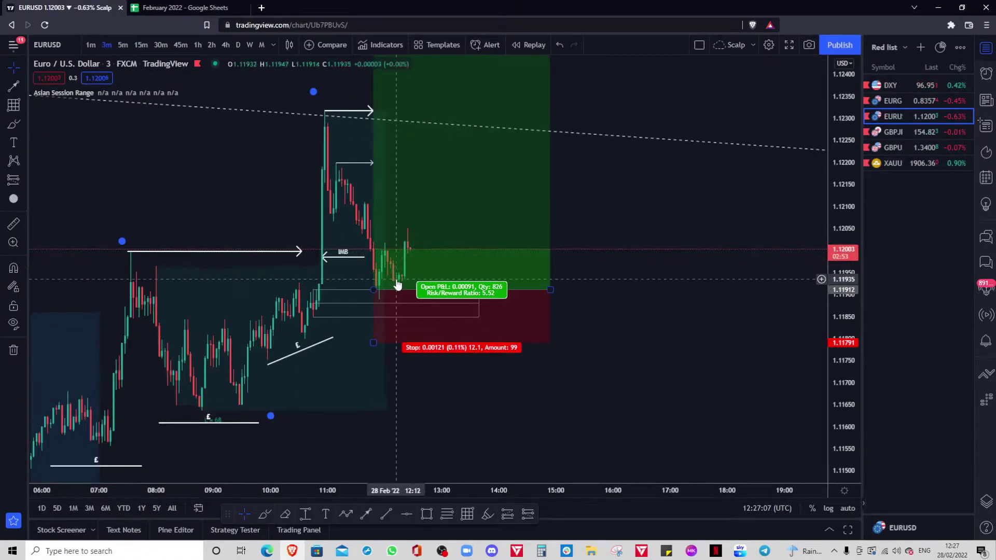
{"action": "scroll", "coordinate": [796, 407], "scroll_direction": "up", "scroll_amount": 2}
{"action": "left_click_drag", "start_coordinate": [839, 424], "coordinate": [839, 319]}
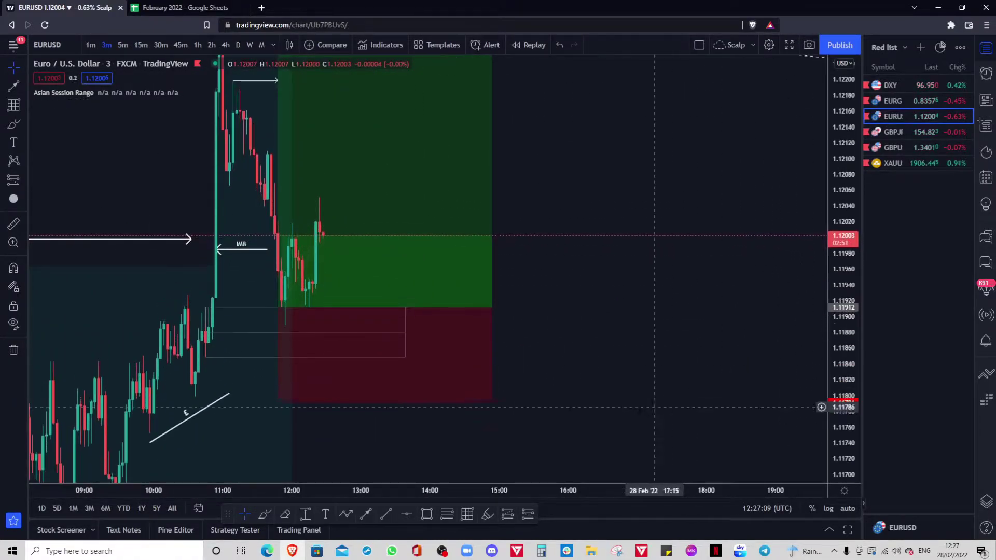
{"action": "left_click_drag", "start_coordinate": [348, 455], "coordinate": [452, 435]}
{"action": "left_click", "coordinate": [366, 514]}
{"action": "left_click", "coordinate": [395, 203]}
{"action": "left_click", "coordinate": [416, 203]}
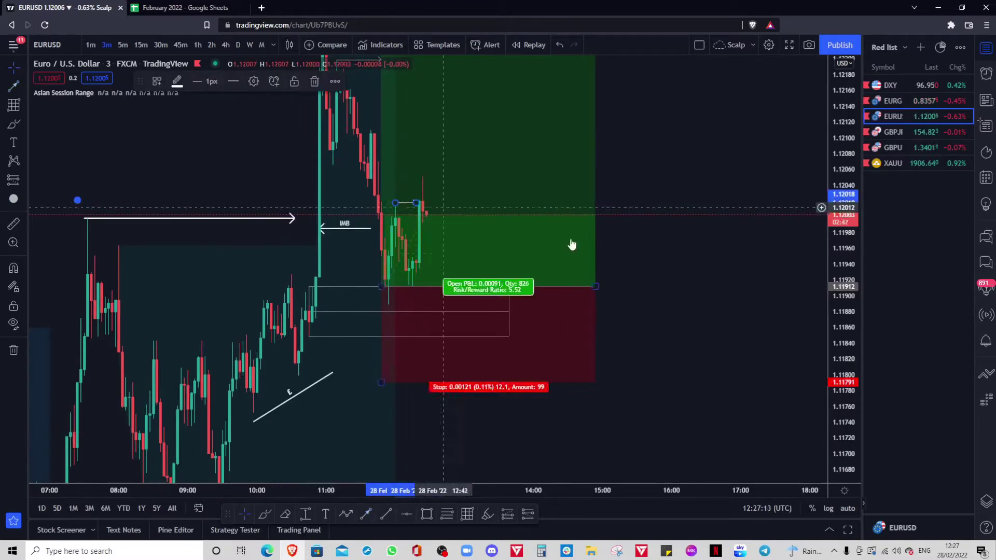
{"action": "left_click", "coordinate": [696, 288]}
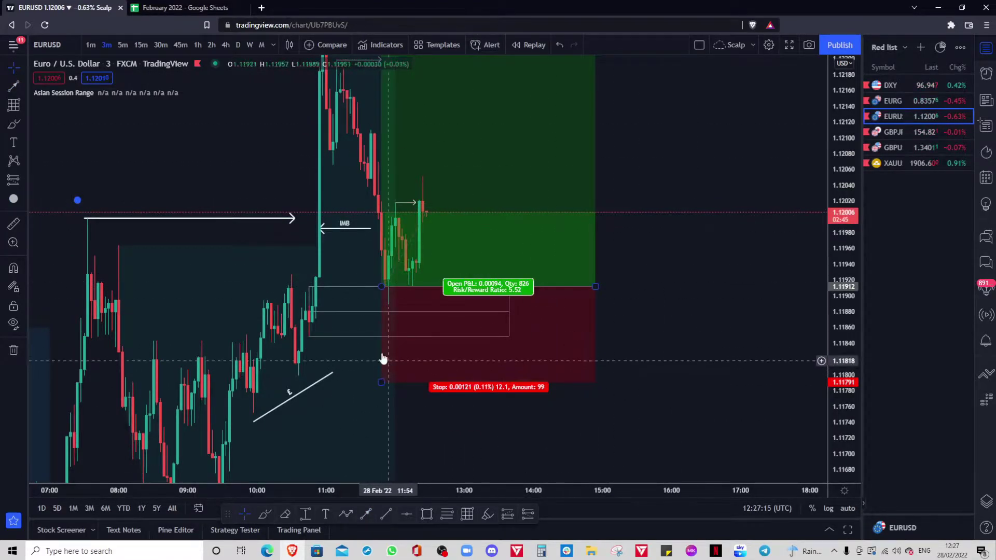
Examine how closely the 3-minute candle wicks tapped the long position's entry at 1.11912.
{"action": "left_click_drag", "start_coordinate": [843, 459], "coordinate": [845, 77]}
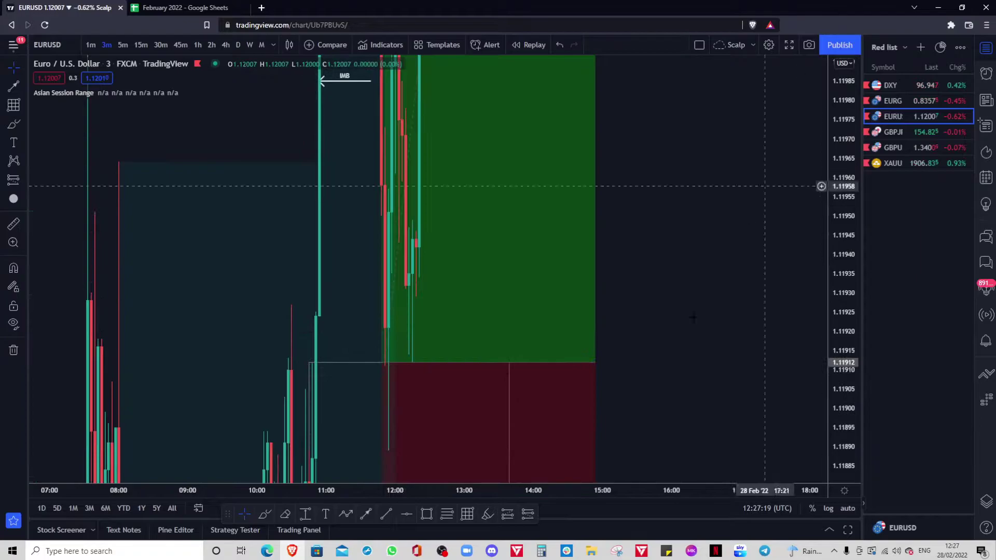
{"action": "left_click_drag", "start_coordinate": [612, 379], "coordinate": [791, 276]}
{"action": "scroll", "coordinate": [791, 385], "scroll_direction": "up", "scroll_amount": 6}
{"action": "left_click_drag", "start_coordinate": [843, 417], "coordinate": [847, 77]}
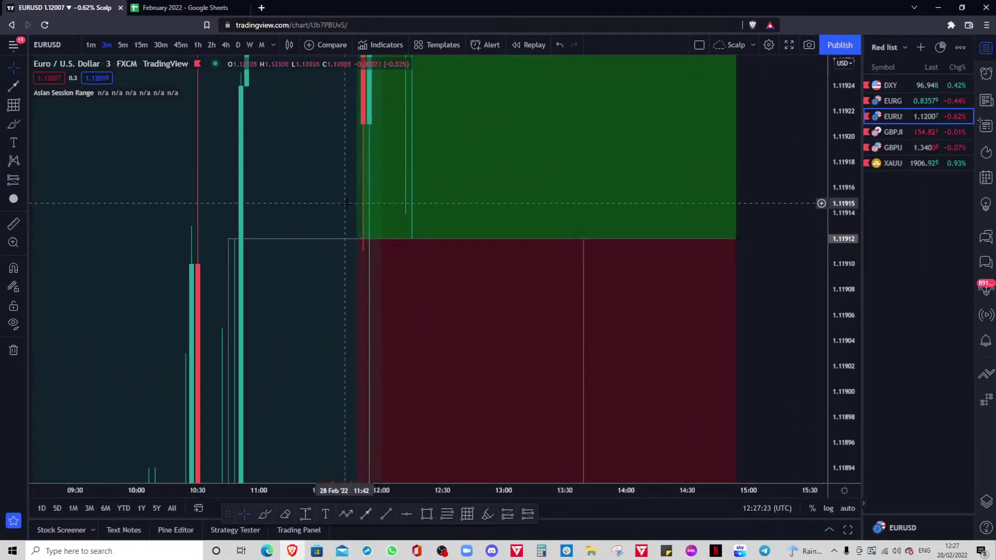
{"action": "left_click_drag", "start_coordinate": [843, 358], "coordinate": [828, 439]}
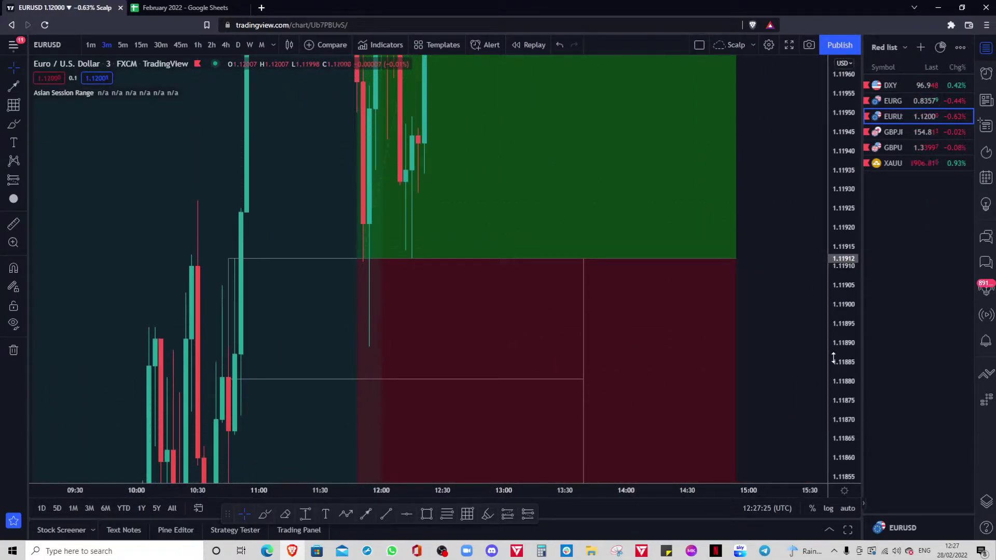
{"action": "left_click_drag", "start_coordinate": [839, 134], "coordinate": [786, 509]}
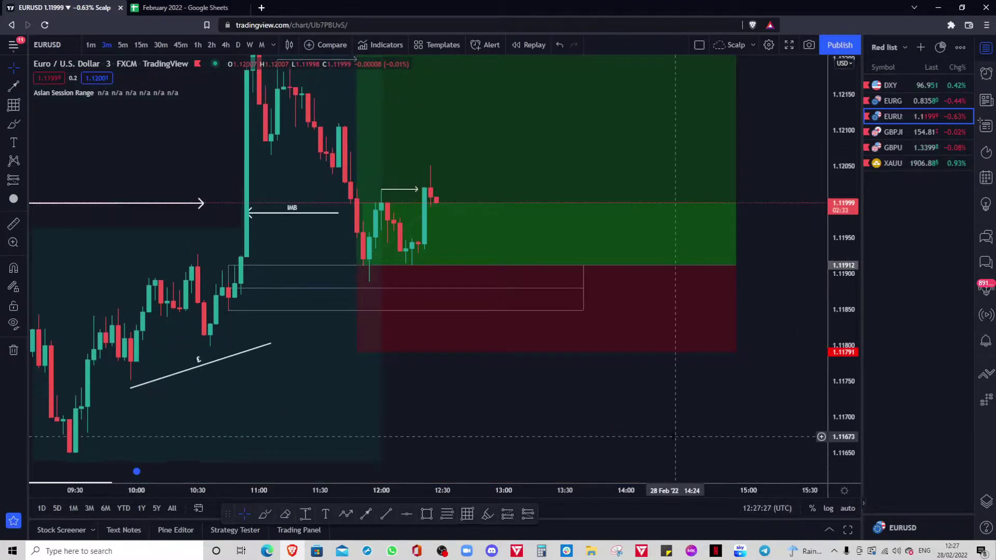
{"action": "scroll", "coordinate": [676, 435], "scroll_direction": "down", "scroll_amount": 1}
{"action": "left_click_drag", "start_coordinate": [703, 414], "coordinate": [671, 460]}
{"action": "mouse_move", "coordinate": [844, 240]}
{"action": "left_mouse_down"}
{"action": "mouse_move", "coordinate": [838, 322]}
{"action": "mouse_move", "coordinate": [835, 227]}
{"action": "left_mouse_up"}
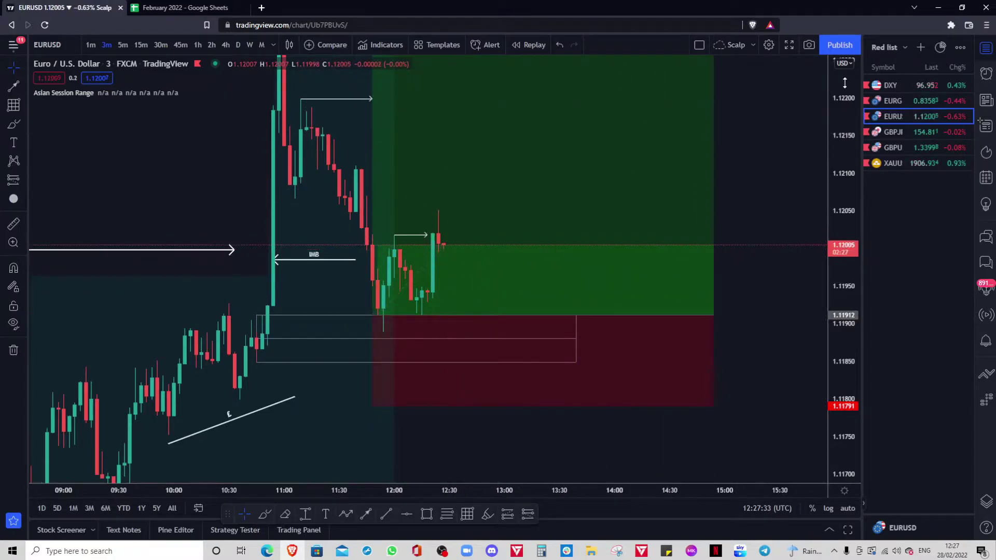
Draw a rising trend line from about 1.11857 to 1.11910 beneath the lows at the entry and label it £.
{"action": "scroll", "coordinate": [769, 405], "scroll_direction": "down", "scroll_amount": 2}
{"action": "scroll", "coordinate": [768, 405], "scroll_direction": "down", "scroll_amount": 3}
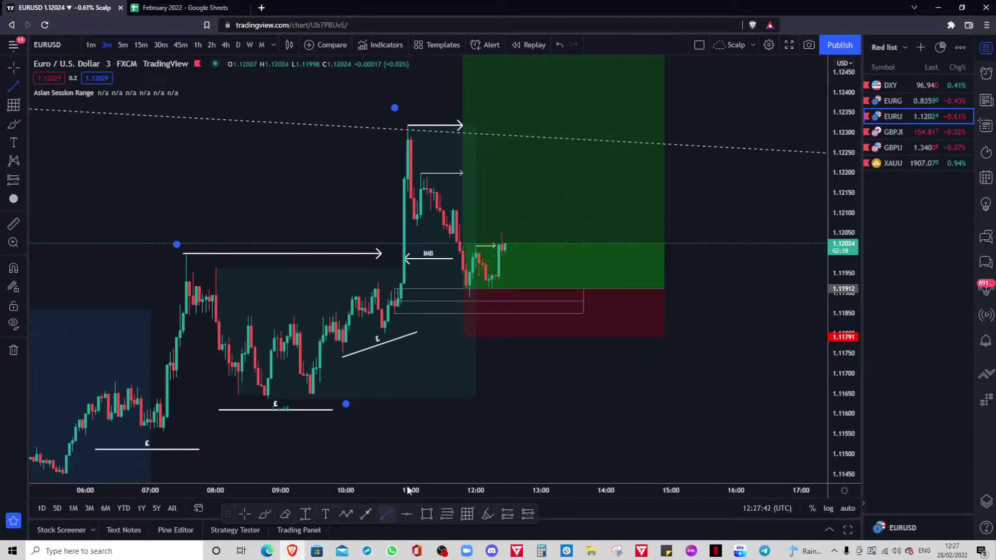
{"action": "left_click", "coordinate": [466, 310]}
{"action": "left_click", "coordinate": [512, 289]}
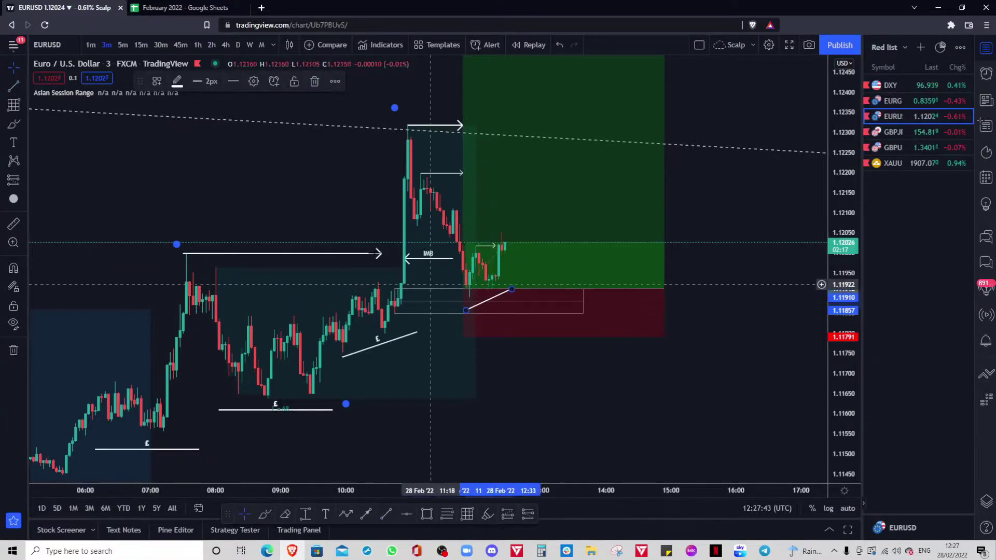
{"action": "left_click", "coordinate": [162, 79]}
{"action": "left_click", "coordinate": [165, 180]}
{"action": "scroll", "coordinate": [563, 404], "scroll_direction": "up", "scroll_amount": 1}
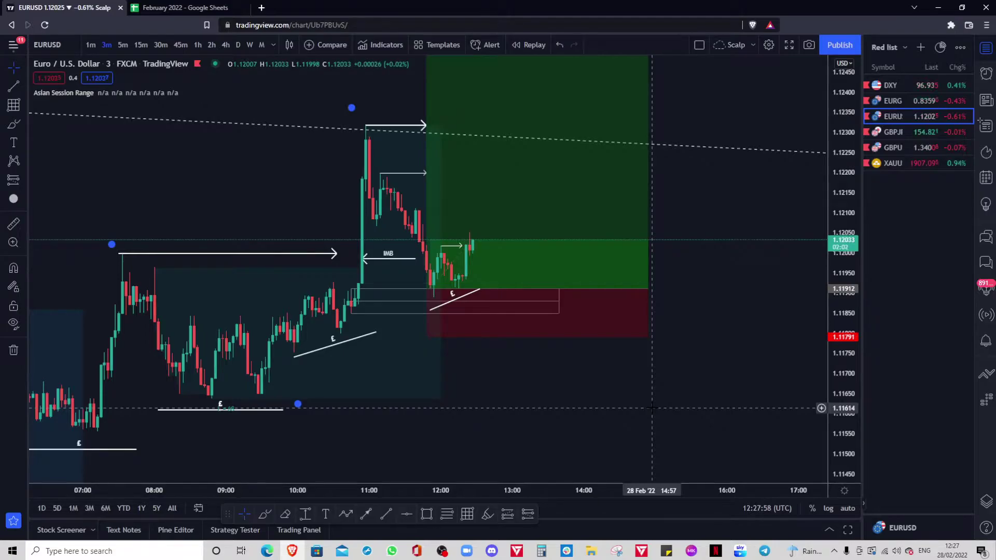
Review the long position up to its target and examine price pulling back toward the entry on the 3-minute chart.
{"action": "scroll", "coordinate": [662, 403], "scroll_direction": "down", "scroll_amount": 1}
{"action": "left_click_drag", "start_coordinate": [648, 392], "coordinate": [633, 414]}
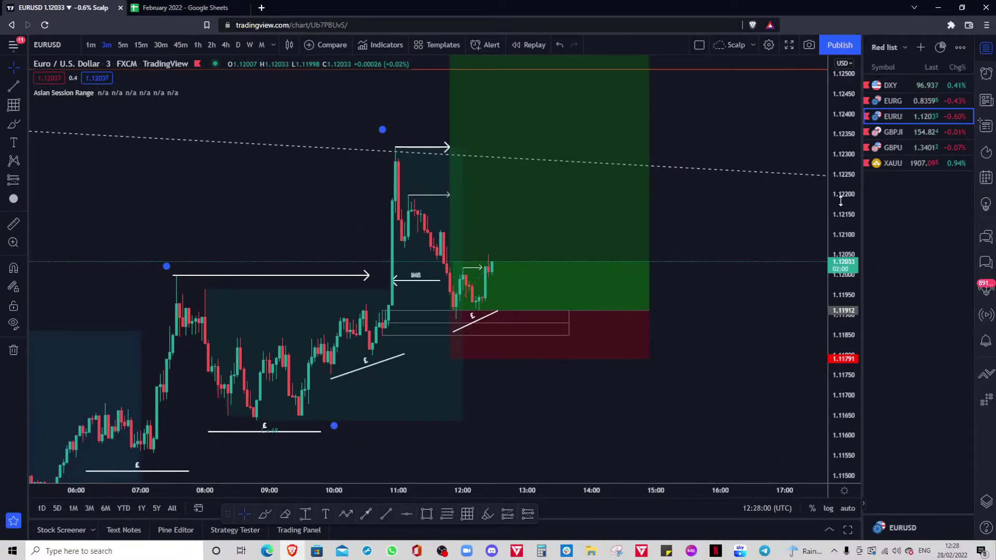
{"action": "left_click_drag", "start_coordinate": [840, 201], "coordinate": [827, 297]}
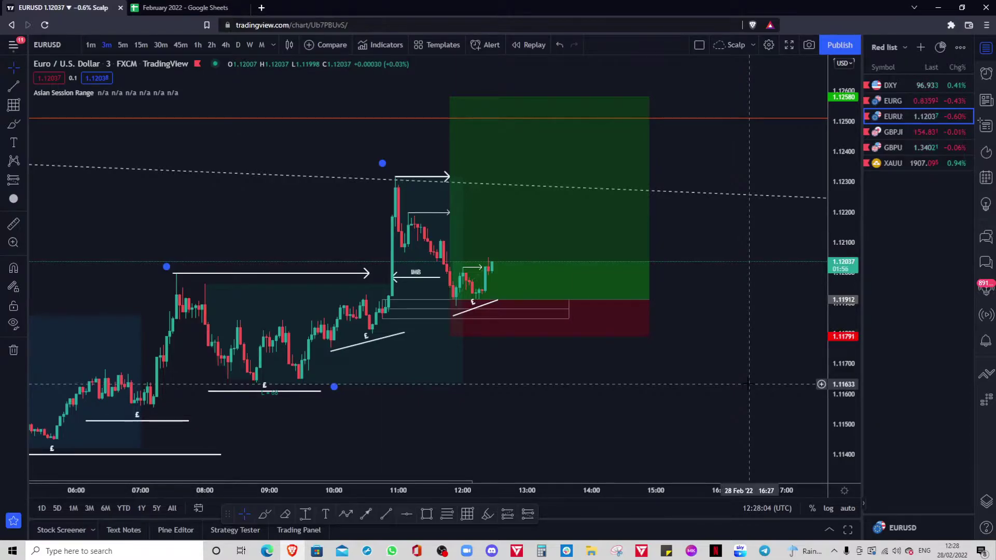
{"action": "scroll", "coordinate": [745, 384], "scroll_direction": "down", "scroll_amount": 1}
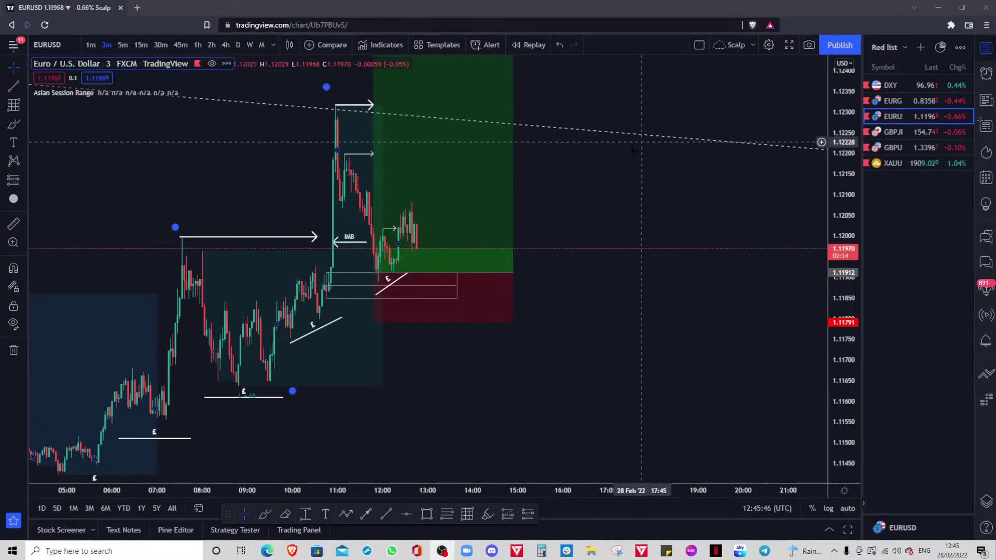
{"action": "left_click_drag", "start_coordinate": [633, 228], "coordinate": [778, 272]}
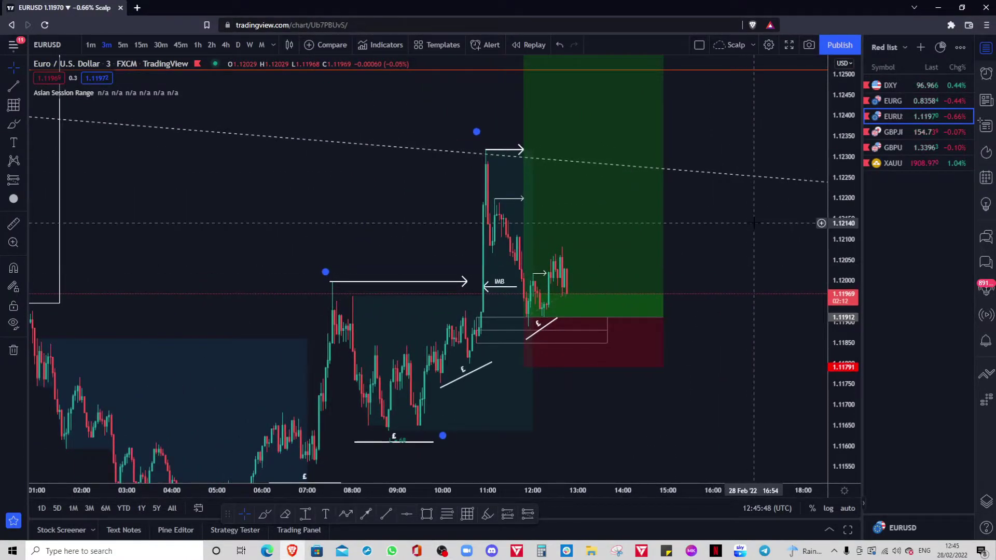
{"action": "scroll", "coordinate": [733, 278], "scroll_direction": "up", "scroll_amount": 2}
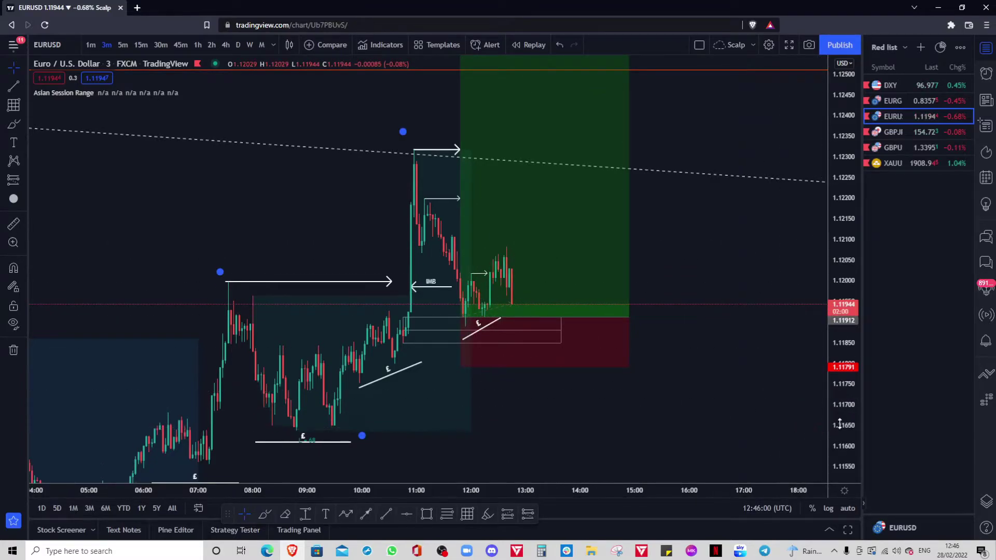
{"action": "left_click_drag", "start_coordinate": [838, 423], "coordinate": [839, 349]}
{"action": "scroll", "coordinate": [713, 408], "scroll_direction": "up", "scroll_amount": 3}
{"action": "left_click_drag", "start_coordinate": [713, 408], "coordinate": [762, 350]}
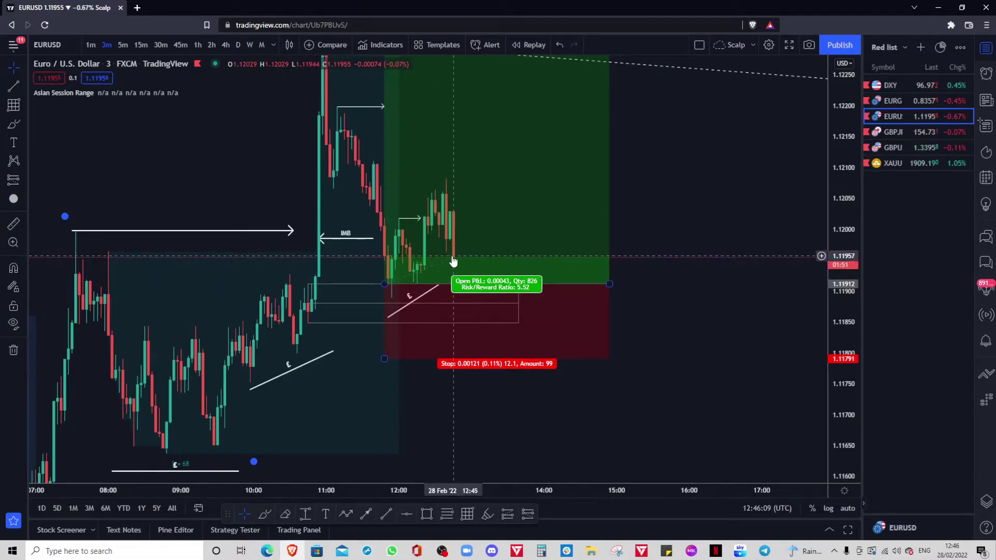
{"action": "scroll", "coordinate": [674, 337], "scroll_direction": "down", "scroll_amount": 3}
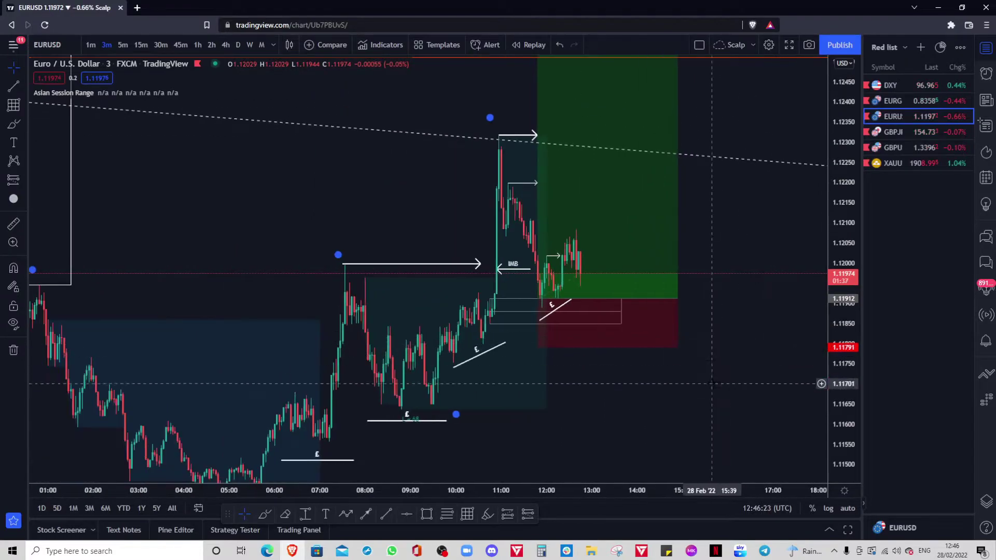
Review the wider structure from the early-morning lows to the zone above the target and back to the entry.
{"action": "left_click_drag", "start_coordinate": [712, 384], "coordinate": [704, 320]}
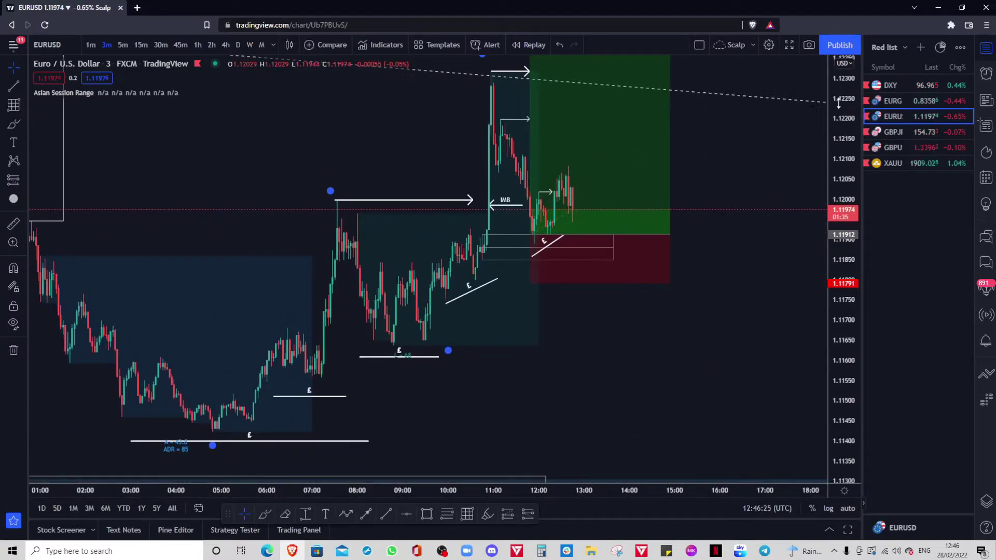
{"action": "left_click_drag", "start_coordinate": [838, 104], "coordinate": [844, 330]}
{"action": "left_click_drag", "start_coordinate": [749, 307], "coordinate": [696, 370]}
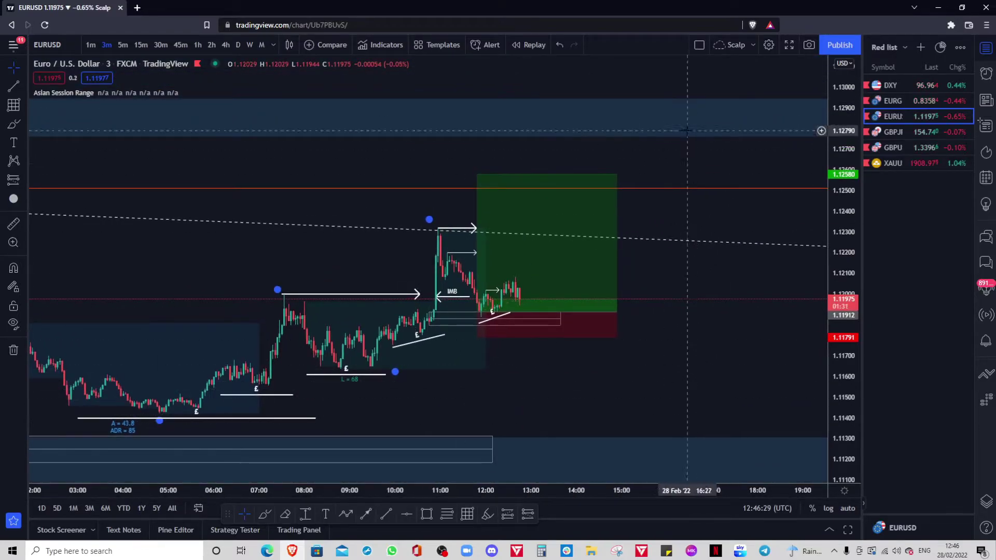
{"action": "left_click_drag", "start_coordinate": [835, 403], "coordinate": [836, 280]}
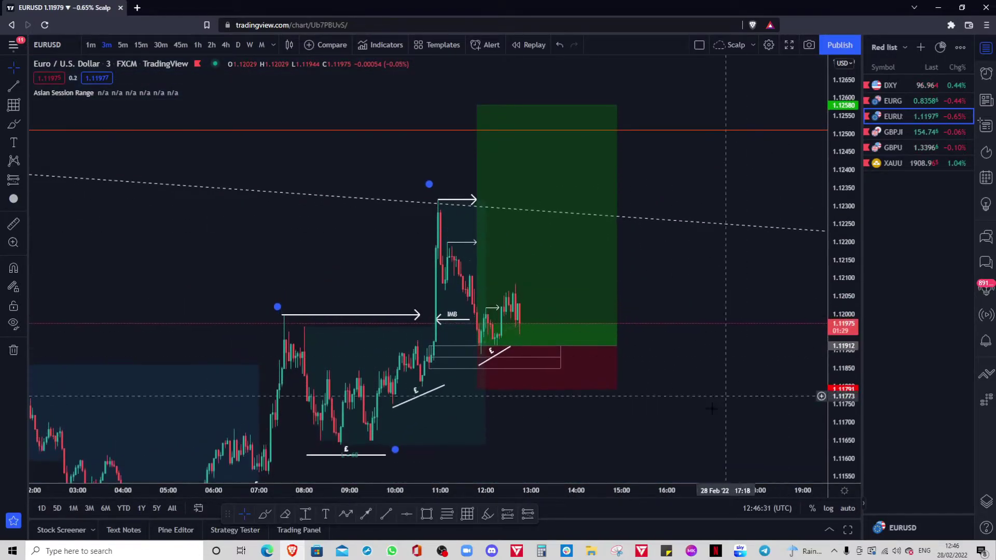
{"action": "scroll", "coordinate": [712, 413], "scroll_direction": "up", "scroll_amount": 3}
{"action": "left_click_drag", "start_coordinate": [600, 436], "coordinate": [693, 367]}
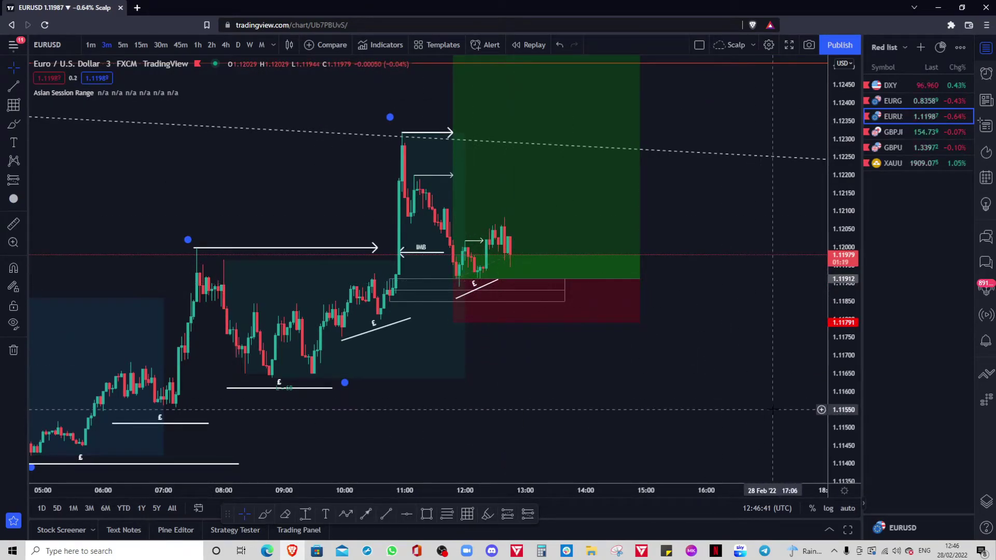
Draw a horizontal line at the long position's entry from about 12:48 to 13:45 and label it SL.
{"action": "scroll", "coordinate": [776, 409], "scroll_direction": "up", "scroll_amount": 1}
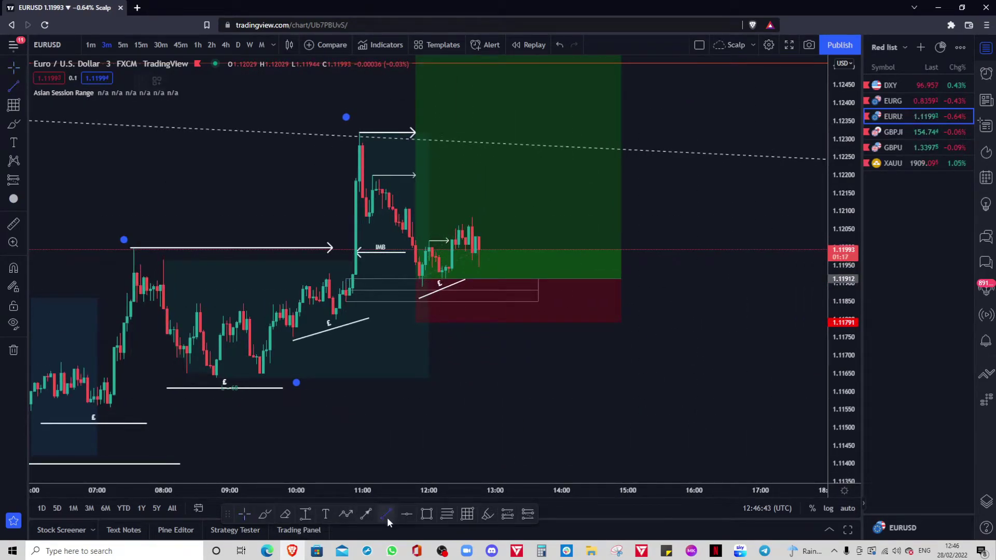
{"action": "left_click", "coordinate": [482, 279]}
{"action": "left_click", "coordinate": [544, 278]}
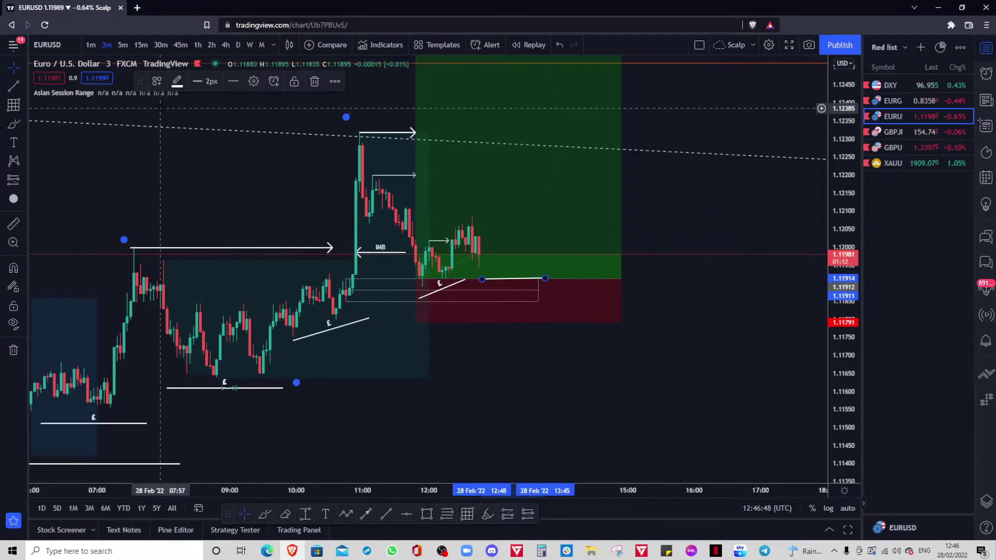
{"action": "left_click", "coordinate": [155, 78]}
{"action": "left_click", "coordinate": [166, 192]}
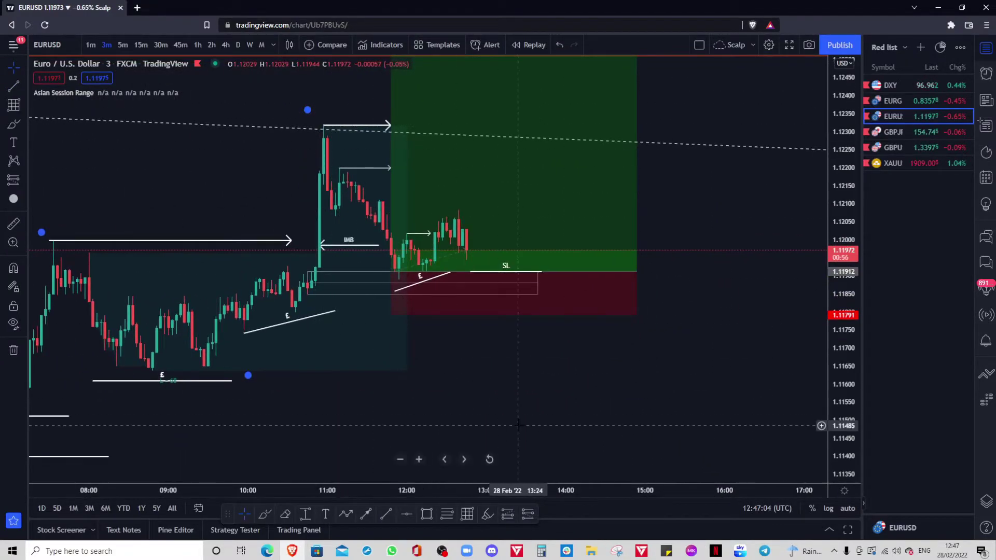
{"action": "left_click_drag", "start_coordinate": [469, 365], "coordinate": [474, 401]}
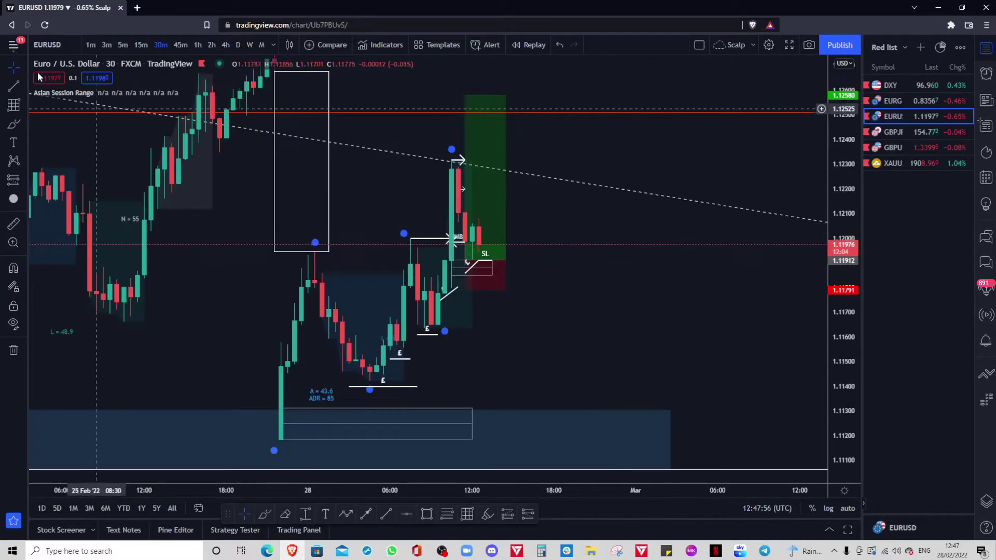
Switch to the 5-minute timeframe and review the long position from its stop to its target.
{"action": "left_click", "coordinate": [123, 45]}
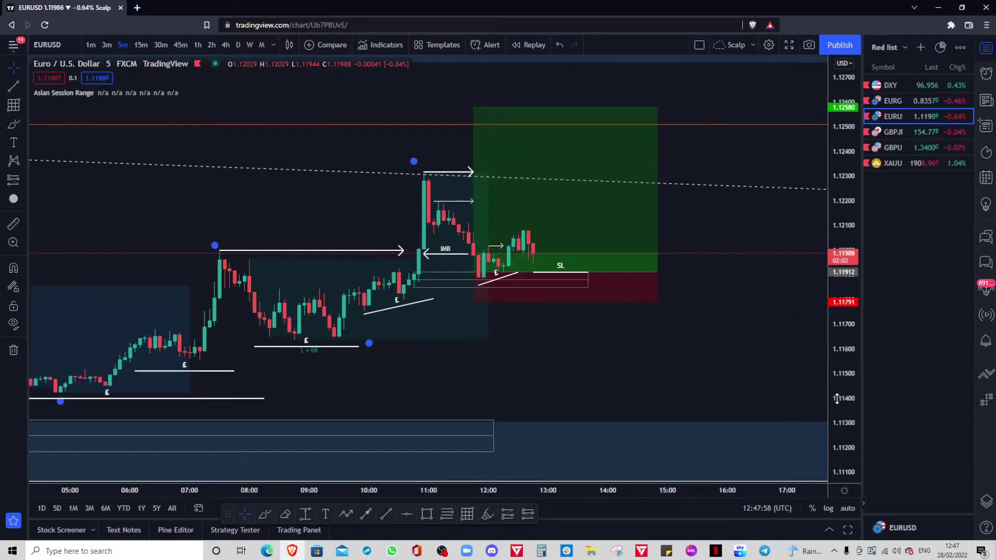
{"action": "left_click_drag", "start_coordinate": [835, 400], "coordinate": [834, 121]}
{"action": "scroll", "coordinate": [772, 327], "scroll_direction": "up", "scroll_amount": 1}
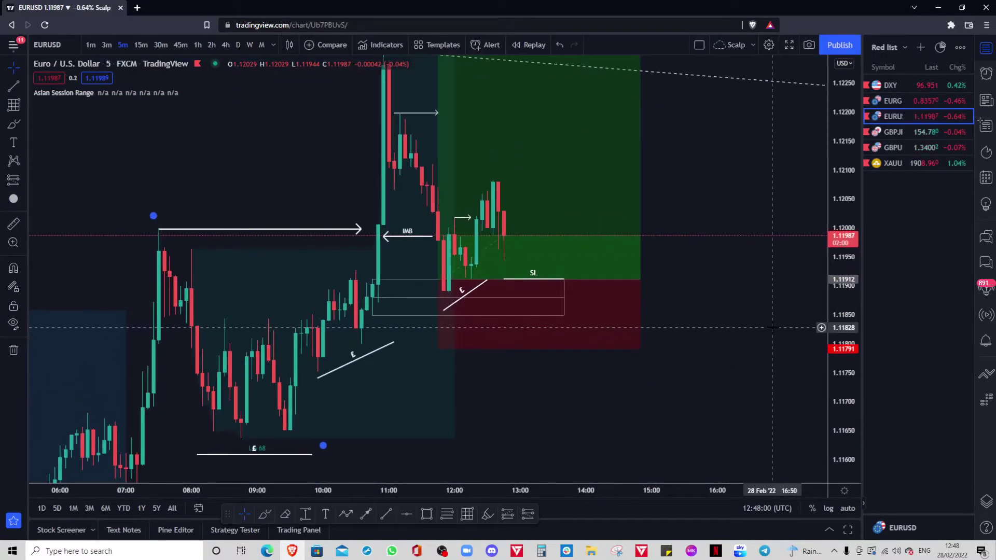
{"action": "left_click_drag", "start_coordinate": [833, 288], "coordinate": [833, 307]}
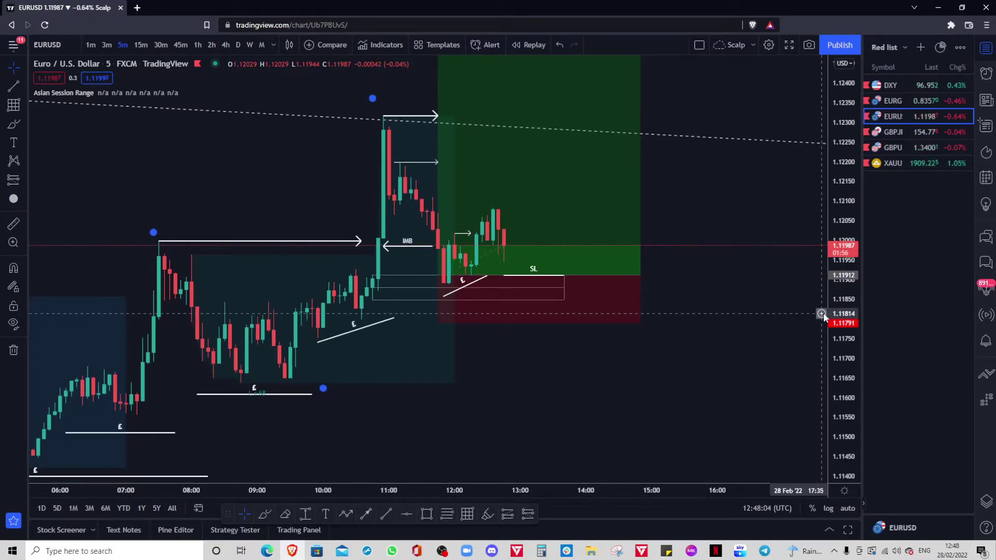
{"action": "left_click_drag", "start_coordinate": [732, 314], "coordinate": [721, 420]}
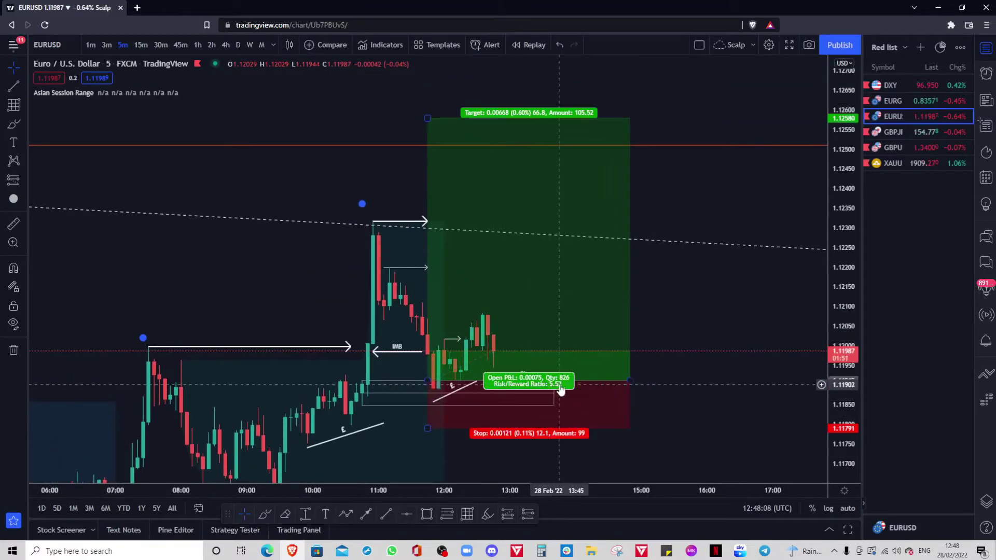
{"action": "scroll", "coordinate": [729, 405], "scroll_direction": "down", "scroll_amount": 3}
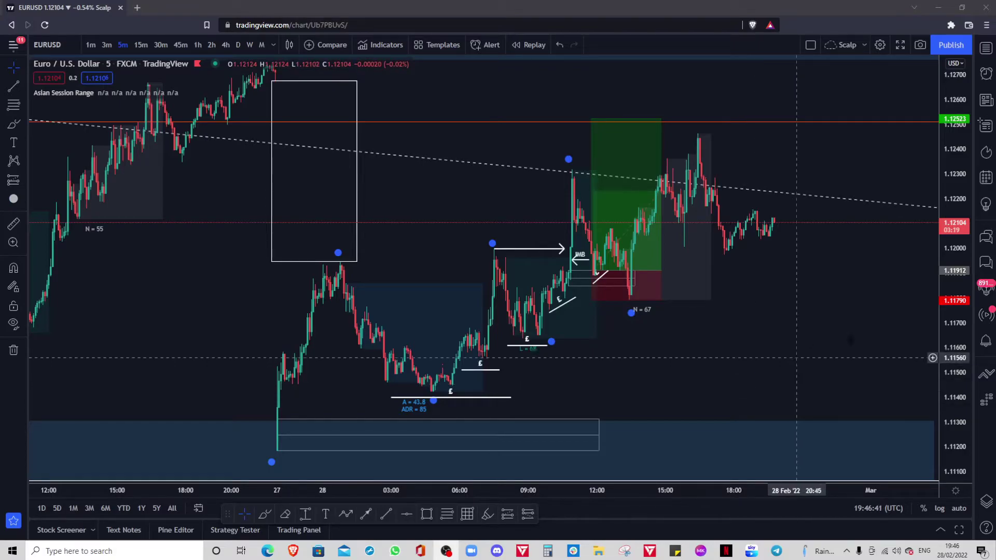
Examine the 13:30 low against the long position's stop at 1.11790 on the 5-minute chart.
{"action": "scroll", "coordinate": [436, 251], "scroll_direction": "up", "scroll_amount": 3}
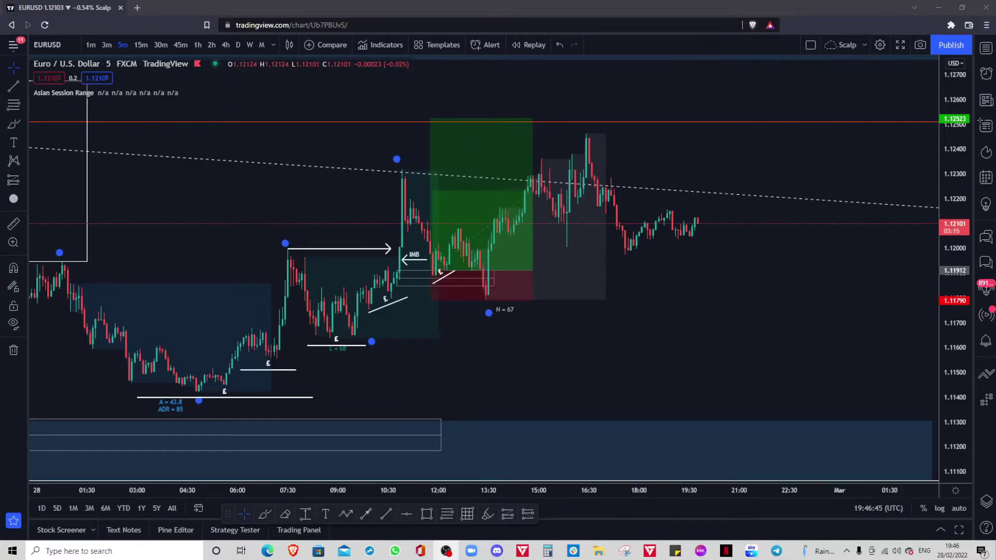
{"action": "left_click_drag", "start_coordinate": [955, 457], "coordinate": [955, 99]}
{"action": "left_click_drag", "start_coordinate": [671, 488], "coordinate": [547, 488]}
{"action": "left_click_drag", "start_coordinate": [548, 420], "coordinate": [787, 357]}
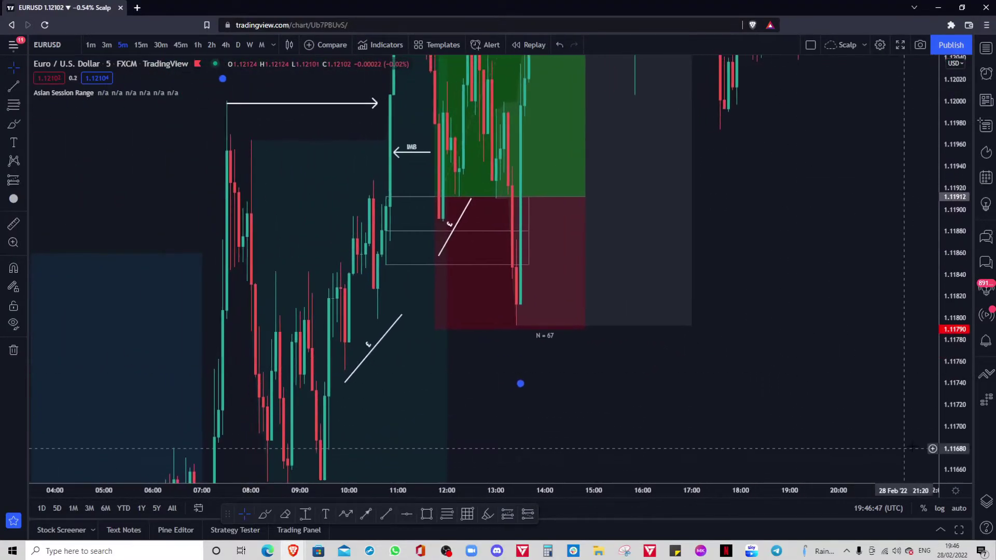
{"action": "scroll", "coordinate": [904, 448], "scroll_direction": "up", "scroll_amount": 5}
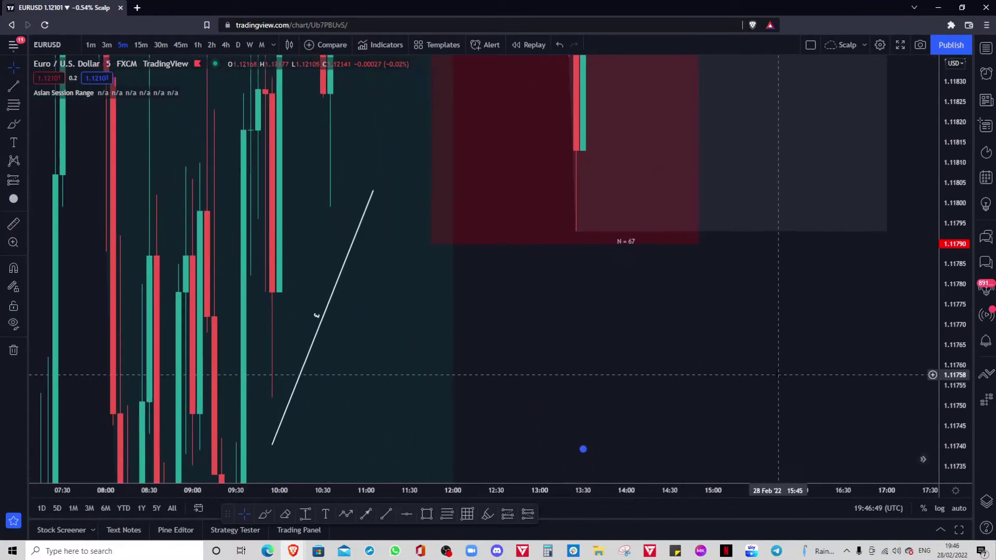
Measure the gap between the 13:30 low and the long position's stop at 1.11790.
{"action": "mouse_move", "coordinate": [583, 449]}
{"action": "left_mouse_down"}
{"action": "mouse_move", "coordinate": [415, 449]}
{"action": "mouse_move", "coordinate": [499, 416]}
{"action": "left_mouse_up"}
{"action": "scroll", "coordinate": [410, 431], "scroll_direction": "up", "scroll_amount": 3}
{"action": "scroll", "coordinate": [404, 421], "scroll_direction": "up", "scroll_amount": 2}
{"action": "left_click", "coordinate": [15, 225]}
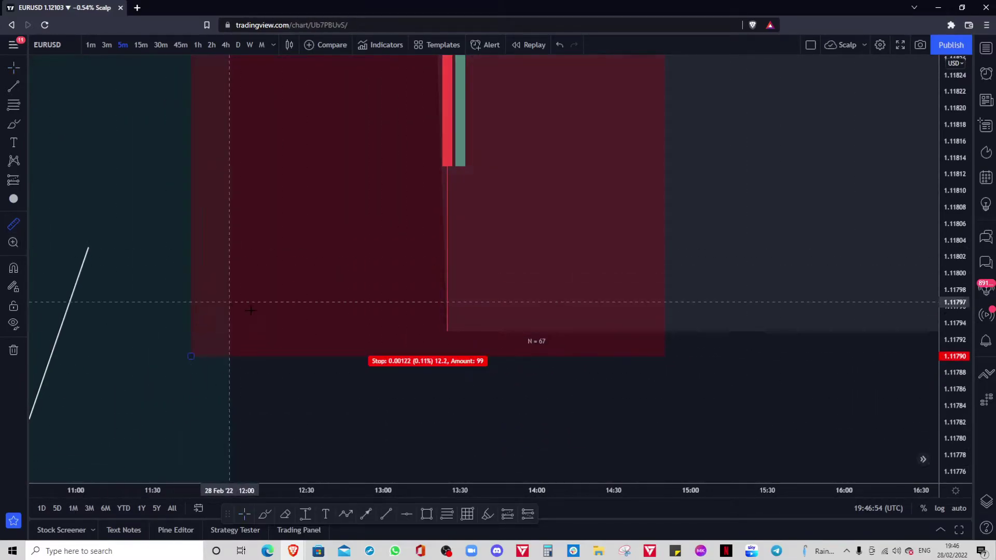
{"action": "left_click", "coordinate": [356, 331]}
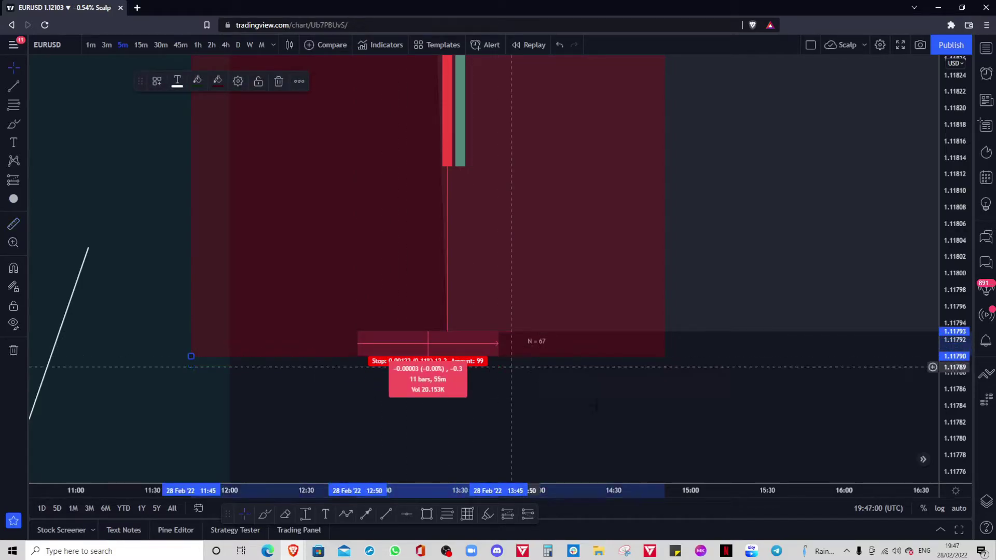
{"action": "left_click", "coordinate": [596, 406]}
Review the long trade on the 5-minute chart, from the early-morning lows and 13:30 low to the price action below the target.
{"action": "scroll", "coordinate": [641, 394], "scroll_direction": "down", "scroll_amount": 3}
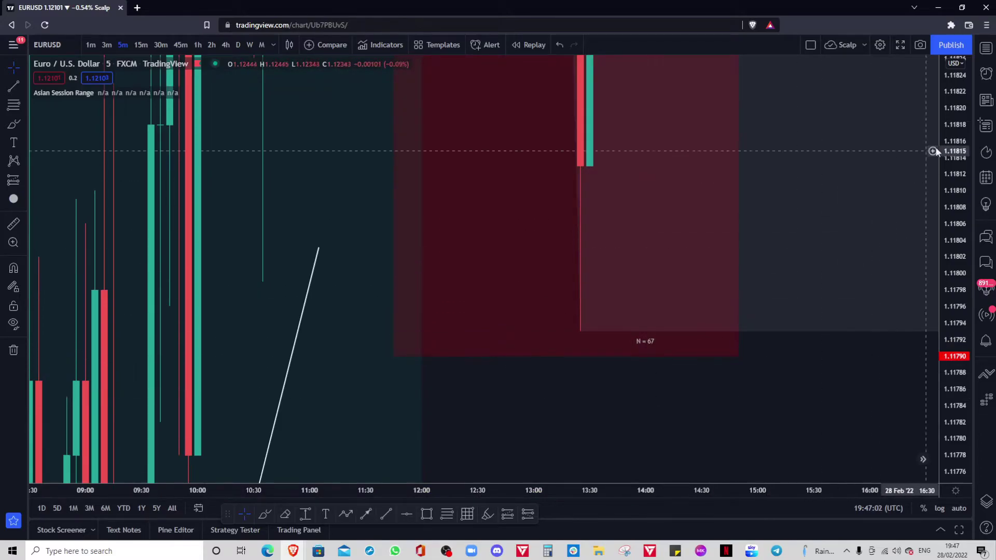
{"action": "scroll", "coordinate": [766, 371], "scroll_direction": "down", "scroll_amount": 4}
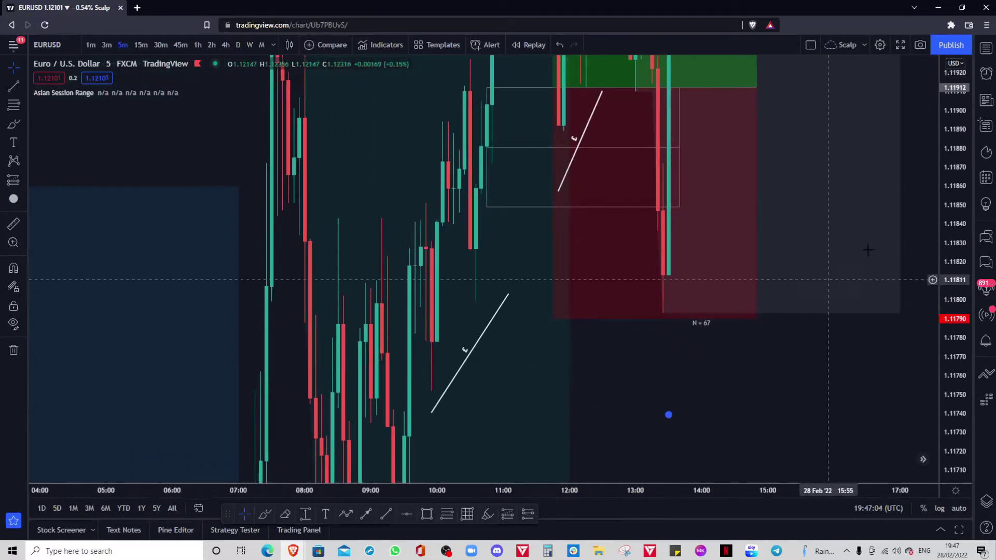
{"action": "scroll", "coordinate": [871, 384], "scroll_direction": "down", "scroll_amount": 2}
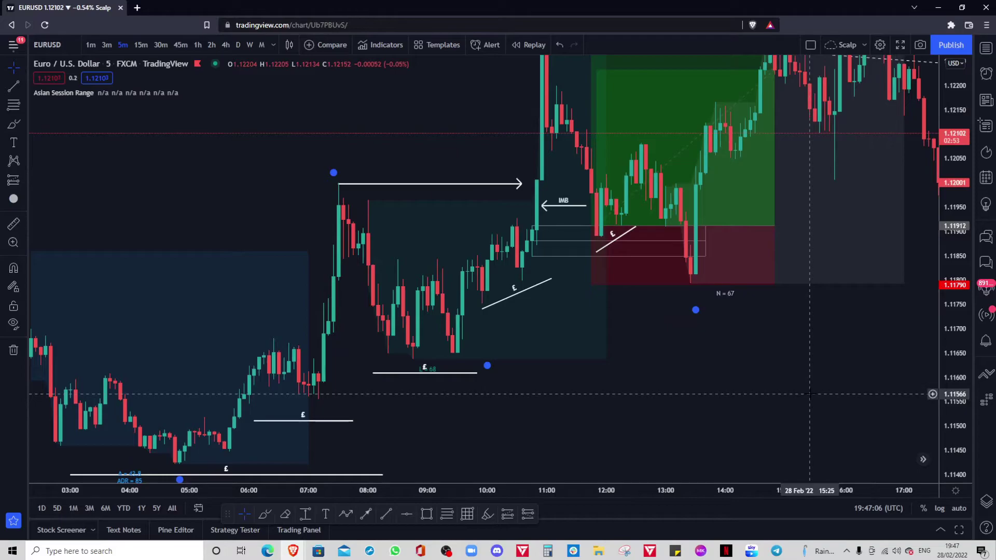
{"action": "scroll", "coordinate": [630, 399], "scroll_direction": "down", "scroll_amount": 3}
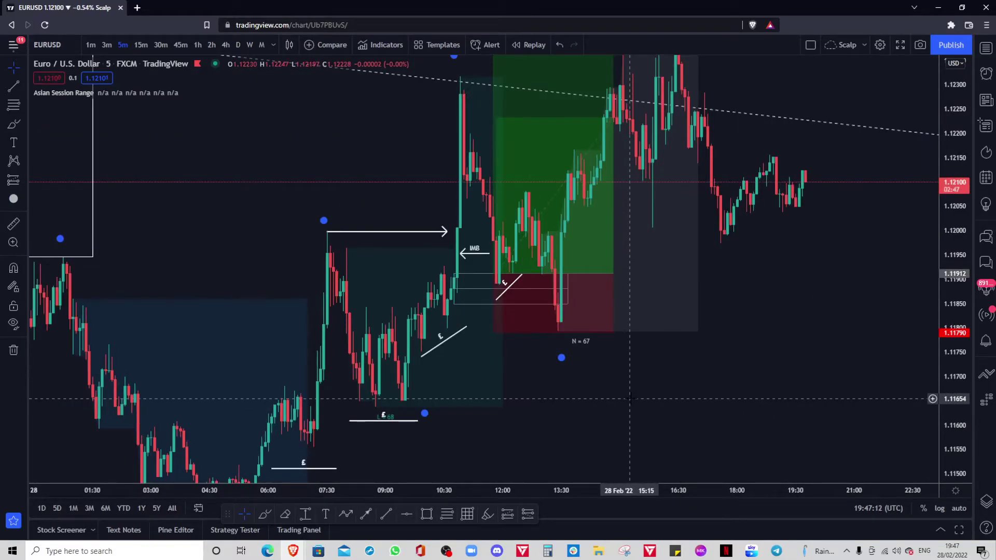
{"action": "left_click_drag", "start_coordinate": [945, 262], "coordinate": [945, 309]}
{"action": "left_click_drag", "start_coordinate": [780, 346], "coordinate": [737, 382]}
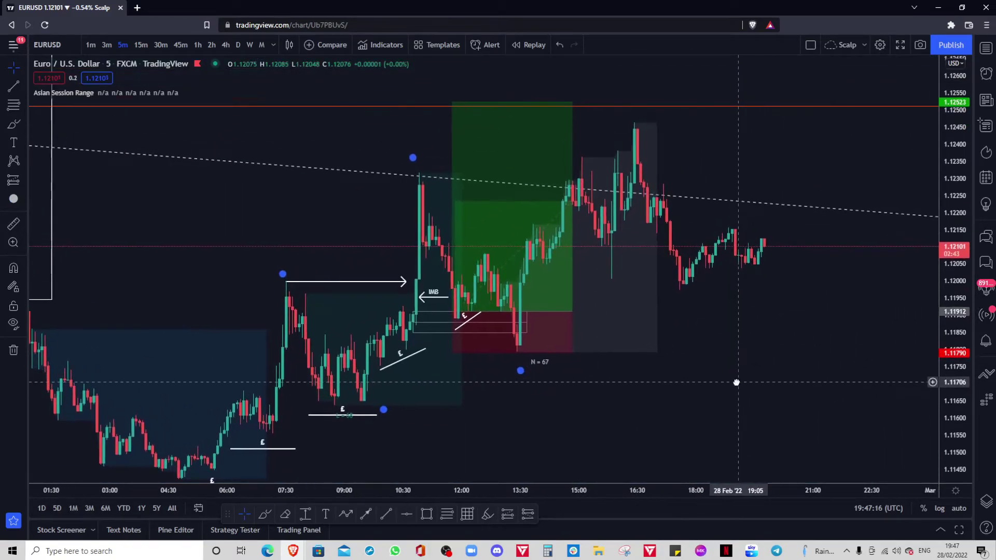
{"action": "scroll", "coordinate": [798, 340], "scroll_direction": "down", "scroll_amount": 3}
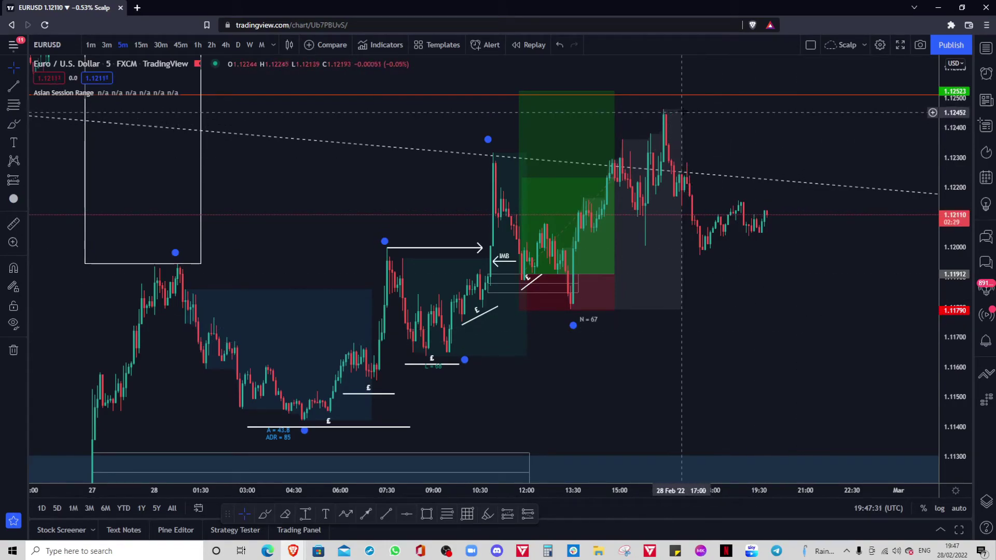
{"action": "left_click_drag", "start_coordinate": [682, 111], "coordinate": [617, 109]}
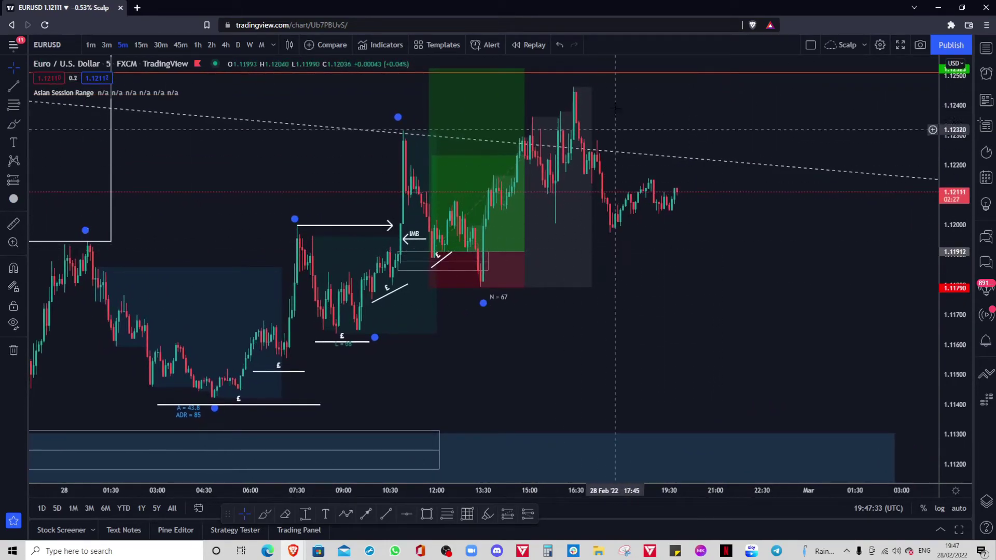
{"action": "left_click_drag", "start_coordinate": [597, 155], "coordinate": [628, 185]}
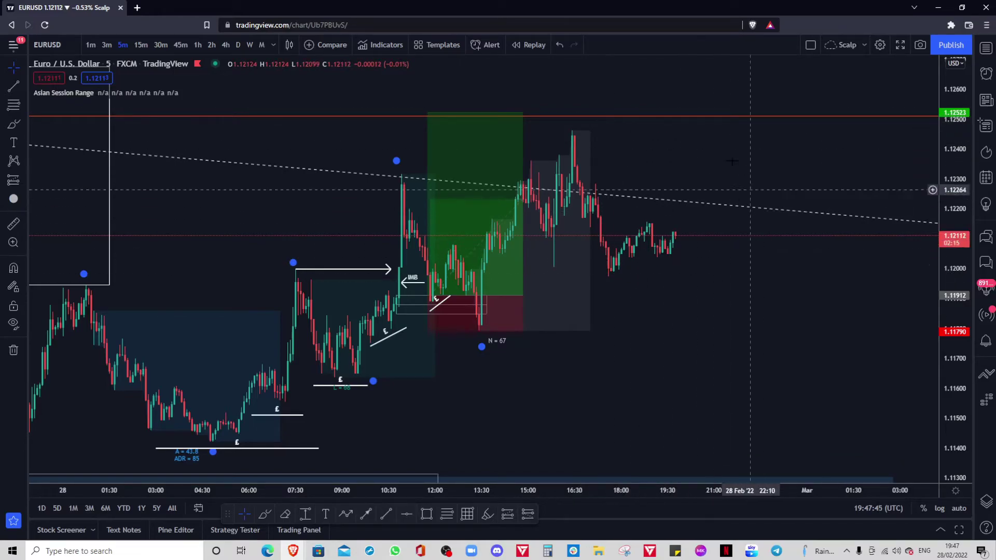
{"action": "scroll", "coordinate": [706, 219], "scroll_direction": "down", "scroll_amount": 2}
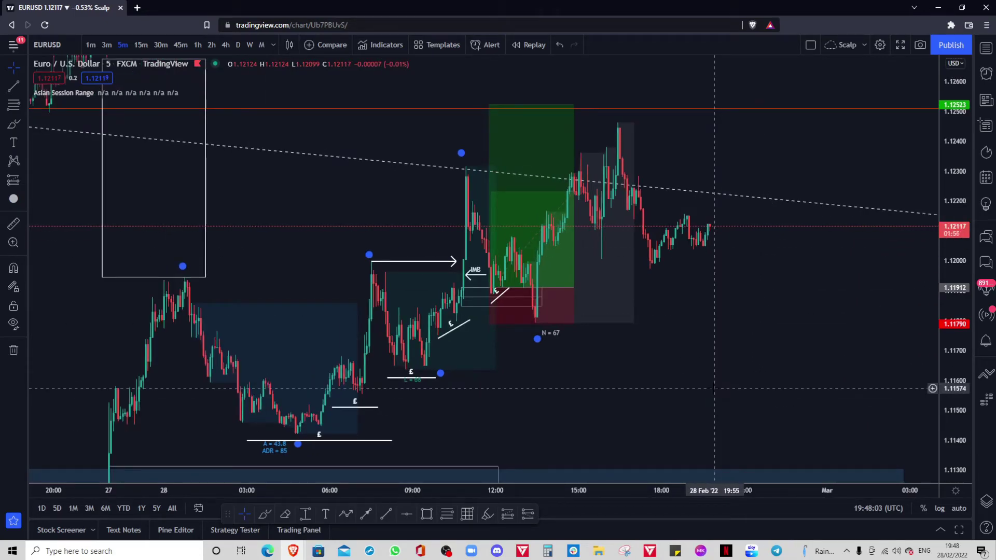
{"action": "scroll", "coordinate": [671, 356], "scroll_direction": "up", "scroll_amount": 2}
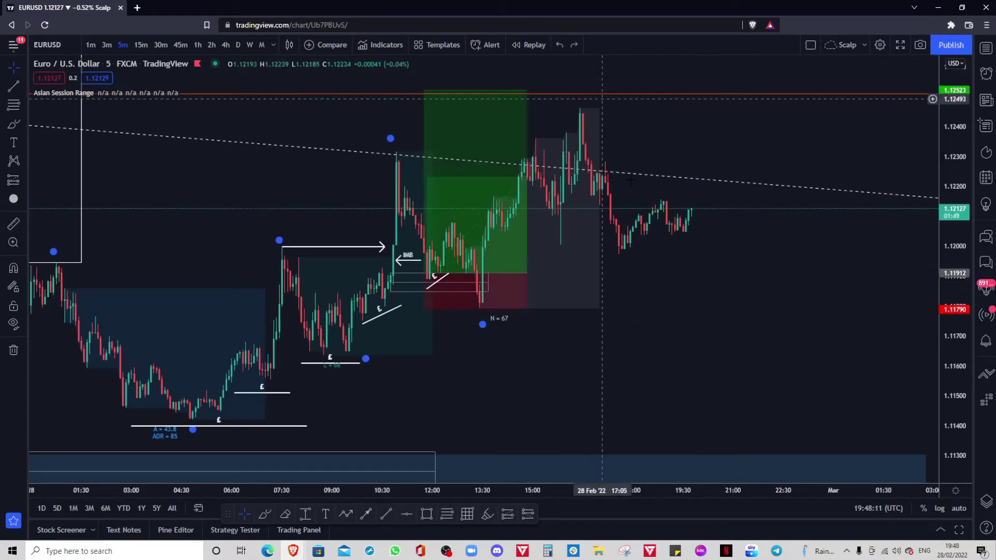
Switch to the 3-minute timeframe and examine the long position's entry zone and stop.
{"action": "left_click_drag", "start_coordinate": [950, 438], "coordinate": [950, 335]}
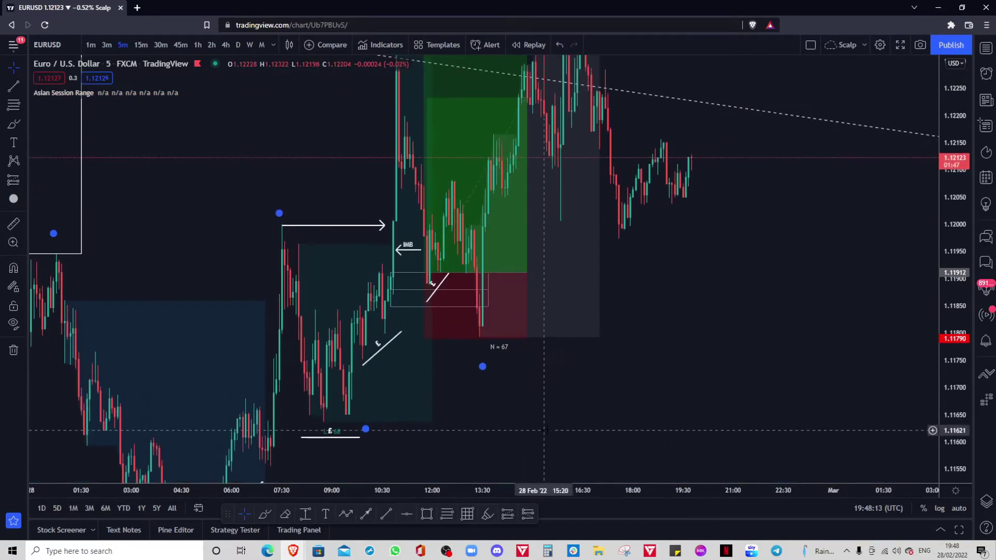
{"action": "scroll", "coordinate": [545, 432], "scroll_direction": "up", "scroll_amount": 2}
{"action": "left_click_drag", "start_coordinate": [543, 371], "coordinate": [602, 342]}
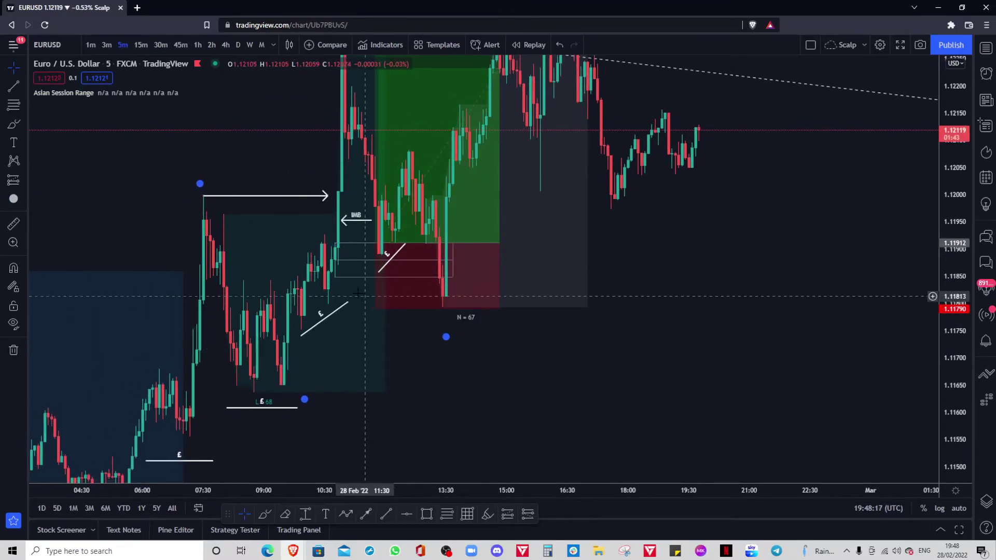
{"action": "left_click_drag", "start_coordinate": [622, 404], "coordinate": [654, 389]}
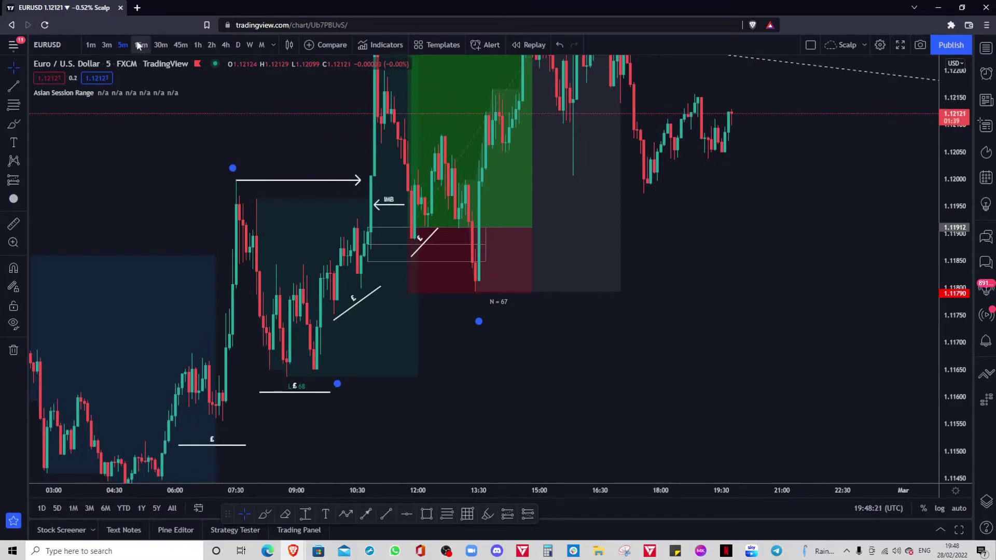
{"action": "left_click", "coordinate": [110, 46]}
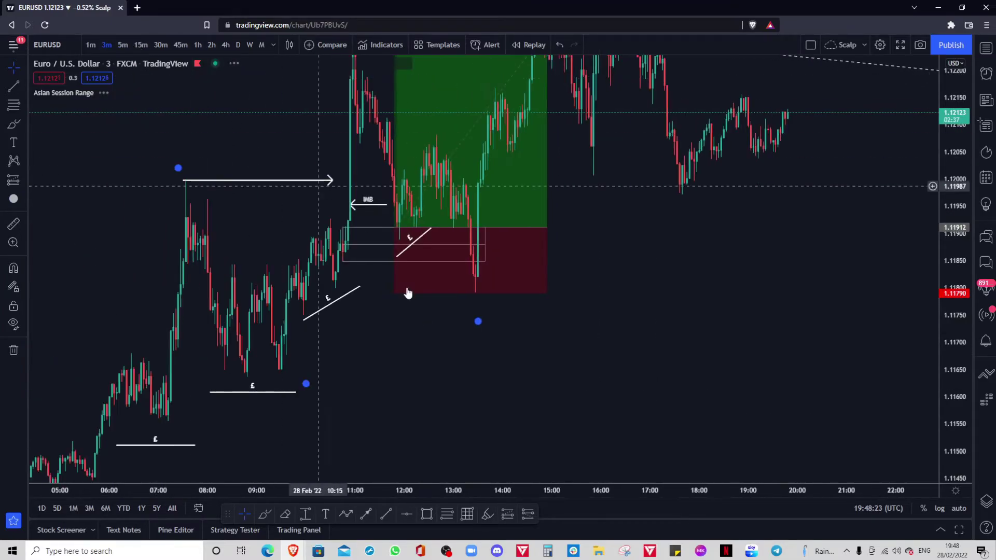
{"action": "left_click_drag", "start_coordinate": [407, 354], "coordinate": [600, 393]}
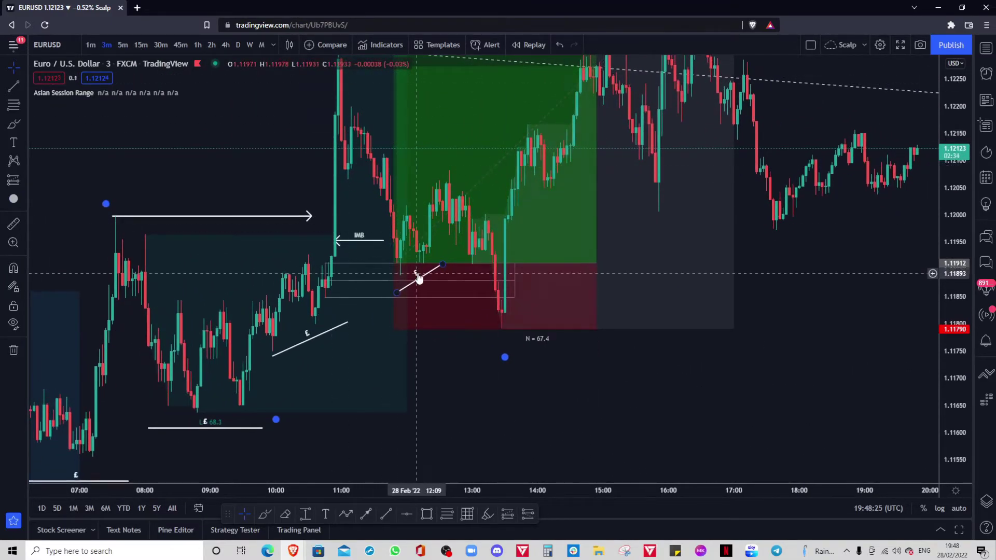
{"action": "left_click_drag", "start_coordinate": [691, 467], "coordinate": [664, 446]}
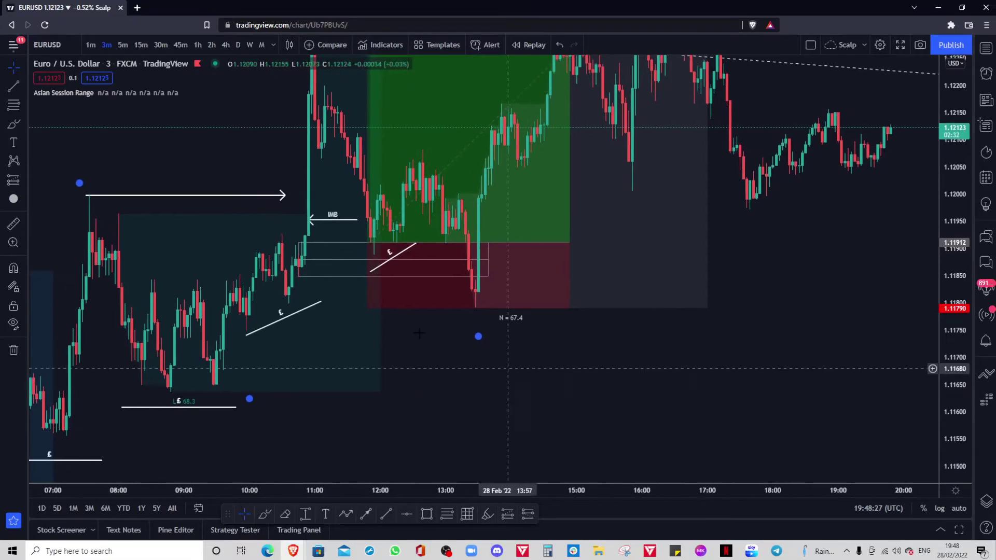
{"action": "left_click_drag", "start_coordinate": [584, 382], "coordinate": [586, 384]}
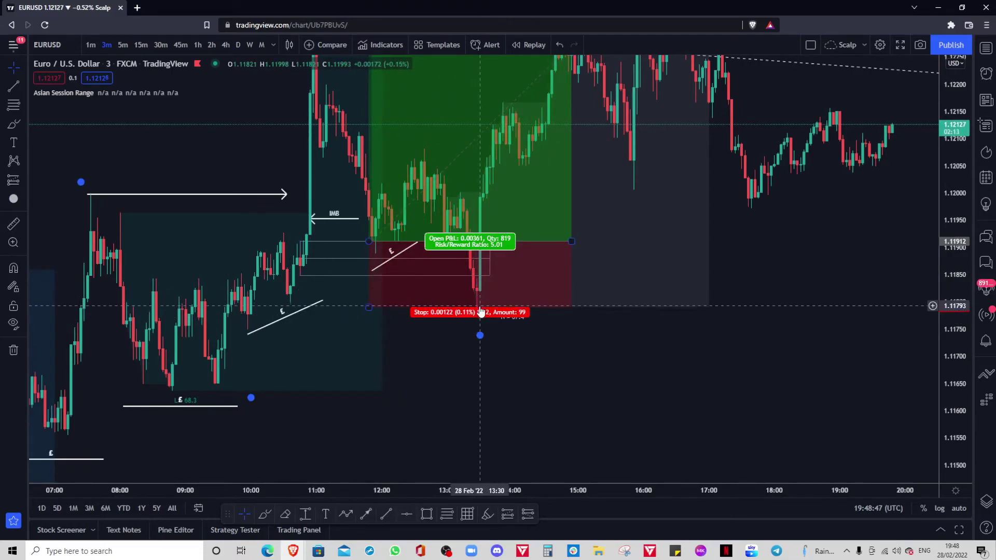
{"action": "left_click_drag", "start_coordinate": [692, 367], "coordinate": [662, 387]}
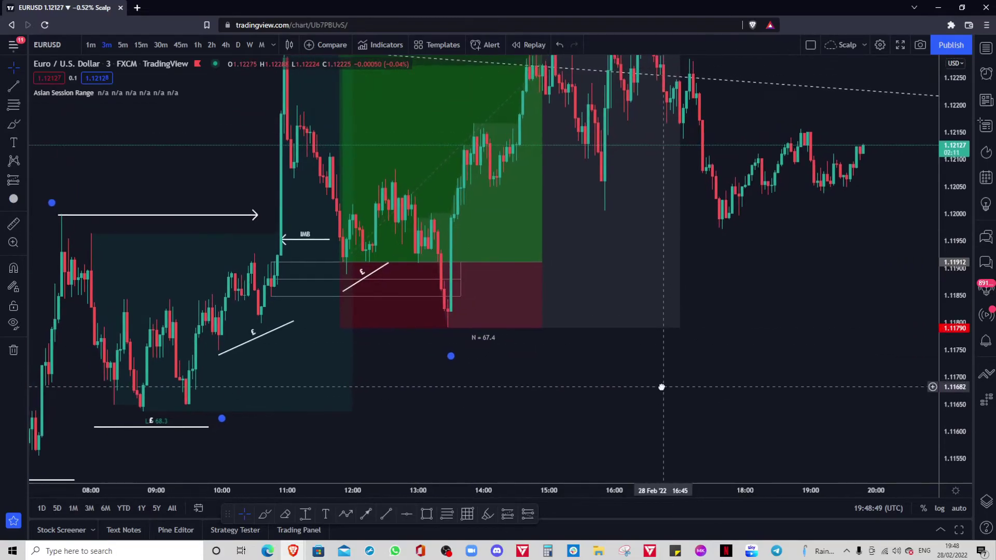
Delete the long position and the entry zone box beneath the IMB arrow.
{"action": "left_click", "coordinate": [513, 220]}
{"action": "key", "text": "Delete"}
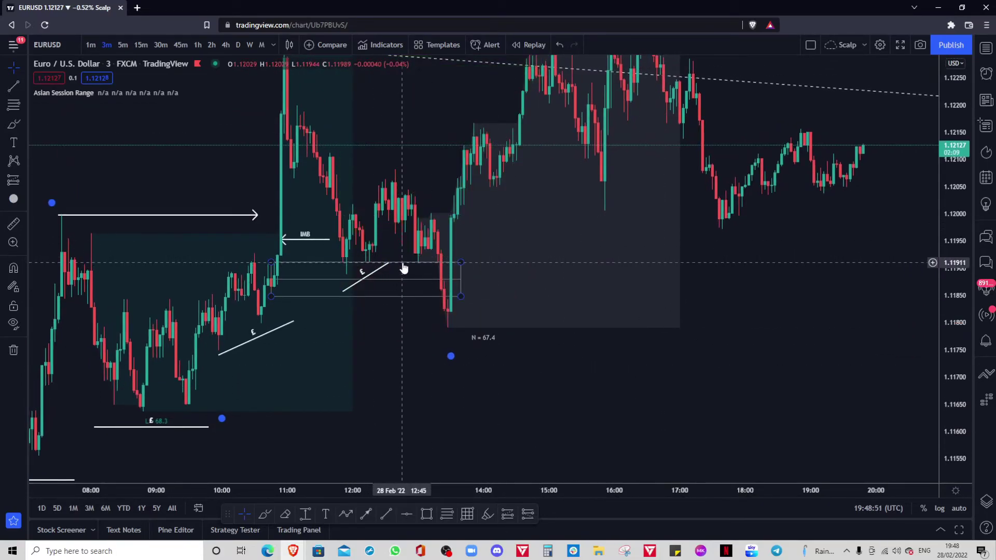
{"action": "key", "text": "Delete"}
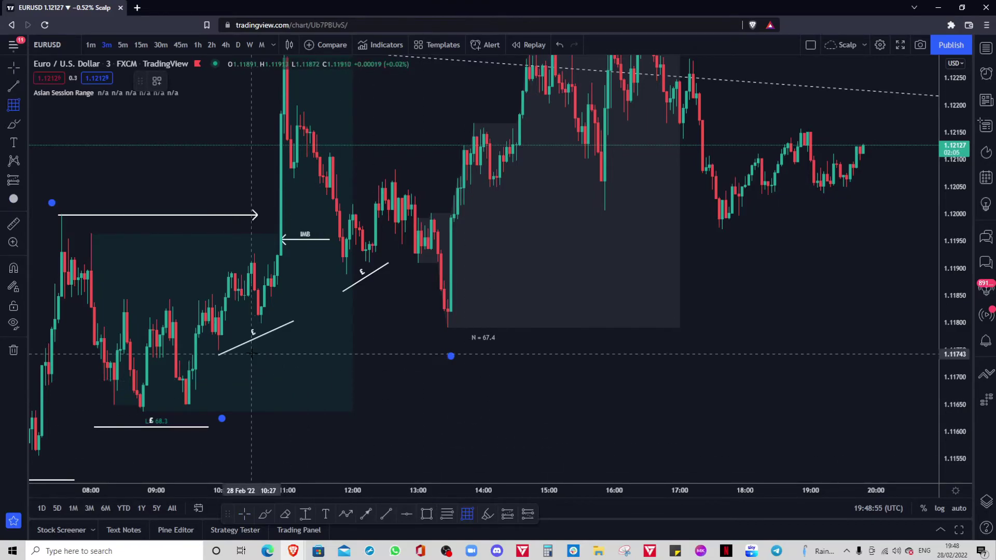
Draw a new entry zone box from 10:36 to 14:33 between 1.11831 and 1.11799.
{"action": "key", "text": "ctrl"}
{"action": "left_click", "coordinate": [262, 307], "text": "ctrl"}
{"action": "left_click", "coordinate": [519, 328], "text": "ctrl"}
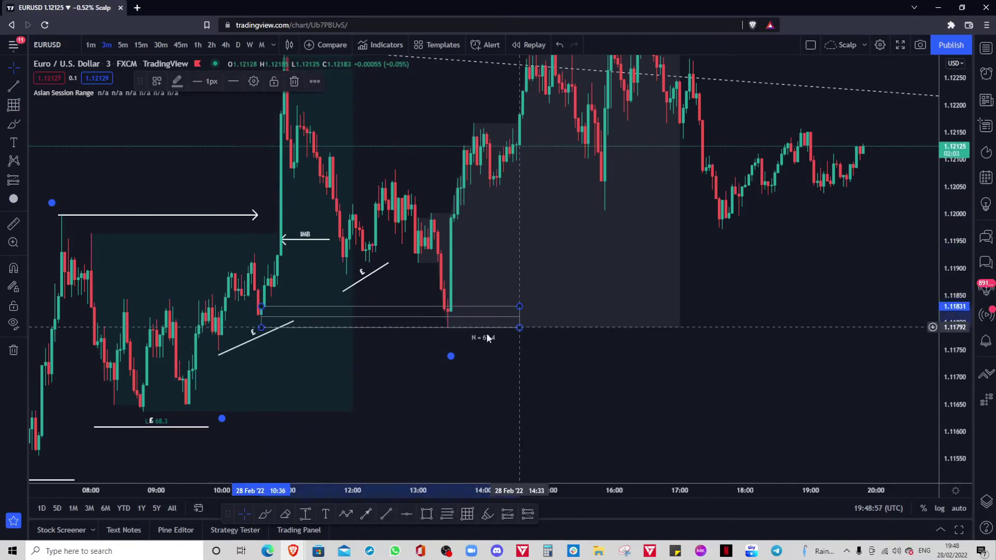
{"action": "left_click_drag", "start_coordinate": [262, 328], "coordinate": [262, 323]}
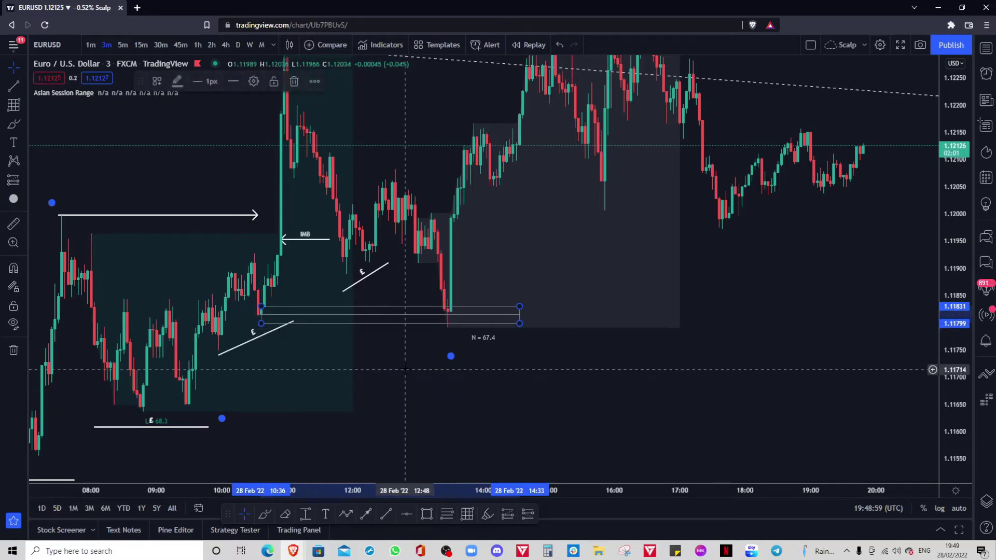
{"action": "left_click", "coordinate": [406, 370]}
Place a long position at 13:24 with its entry at the zone's upper edge, 1.11831, and its stop at 1.11745.
{"action": "left_click", "coordinate": [507, 512]}
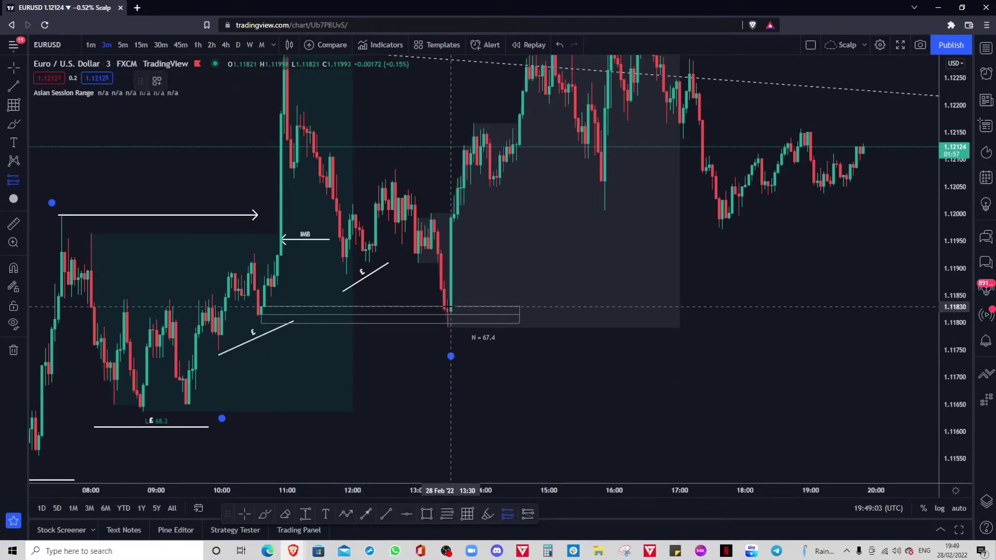
{"action": "left_click", "coordinate": [446, 307]}
{"action": "left_click_drag", "start_coordinate": [458, 402], "coordinate": [454, 353]}
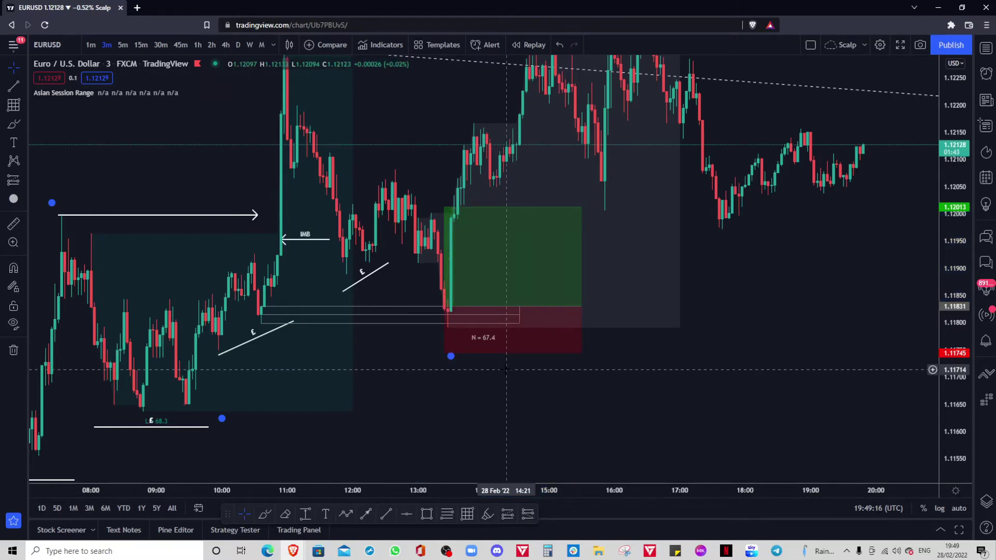
Raise the new long position's target to 1.12321, level with the 11:00 high.
{"action": "left_click_drag", "start_coordinate": [602, 369], "coordinate": [589, 481]}
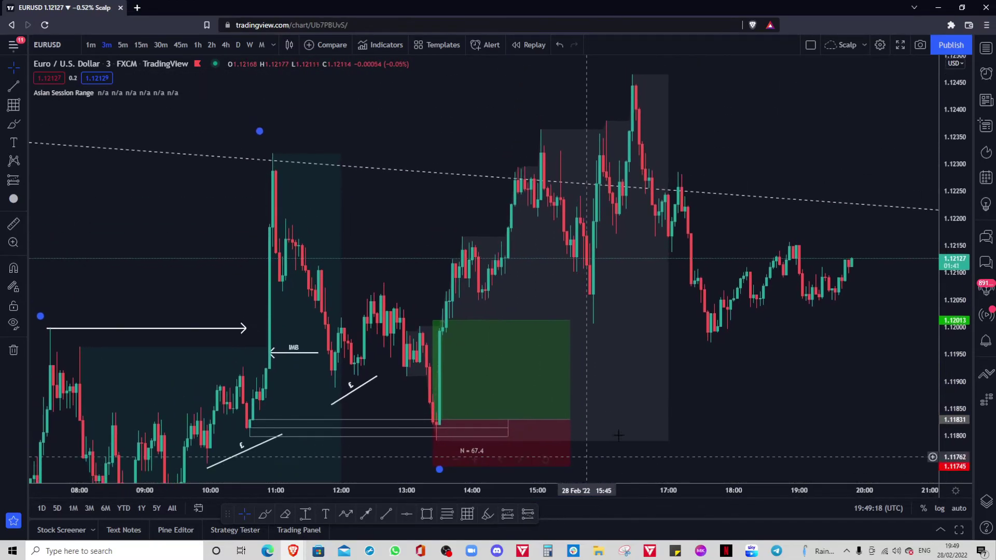
{"action": "scroll", "coordinate": [733, 344], "scroll_direction": "down", "scroll_amount": 4}
{"action": "left_click_drag", "start_coordinate": [793, 345], "coordinate": [702, 303]}
{"action": "scroll", "coordinate": [527, 343], "scroll_direction": "up", "scroll_amount": 2}
{"action": "left_click_drag", "start_coordinate": [439, 279], "coordinate": [437, 112]}
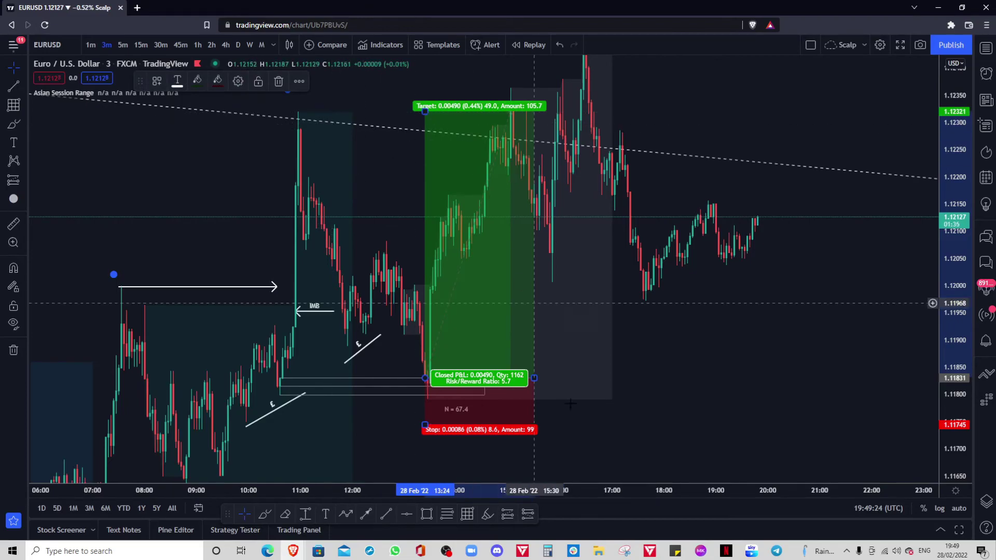
Raise the long position's target to the day's high at 1.12462.
{"action": "left_click_drag", "start_coordinate": [958, 116], "coordinate": [956, 431]}
{"action": "scroll", "coordinate": [882, 382], "scroll_direction": "down", "scroll_amount": 5}
{"action": "left_click_drag", "start_coordinate": [860, 337], "coordinate": [775, 347]}
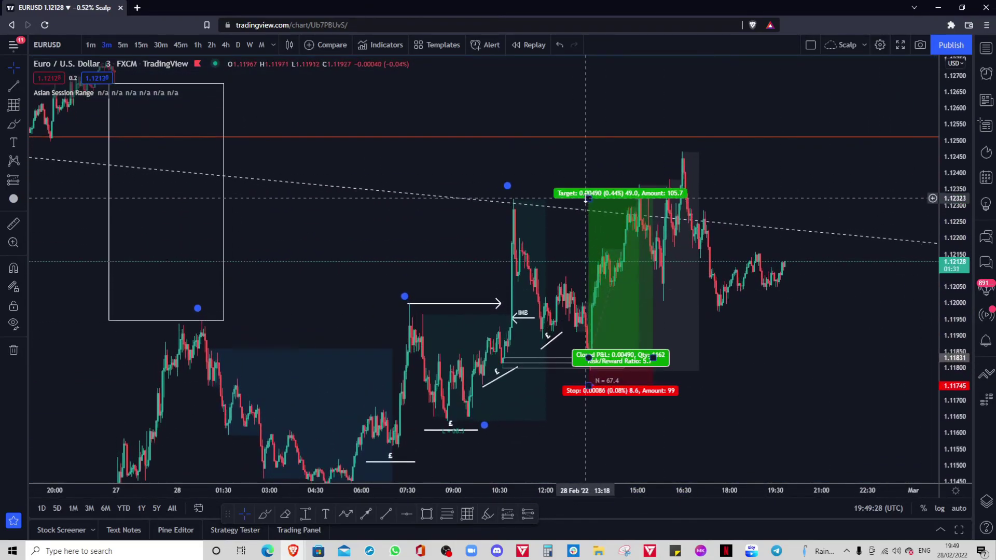
{"action": "left_click_drag", "start_coordinate": [587, 199], "coordinate": [609, 154]}
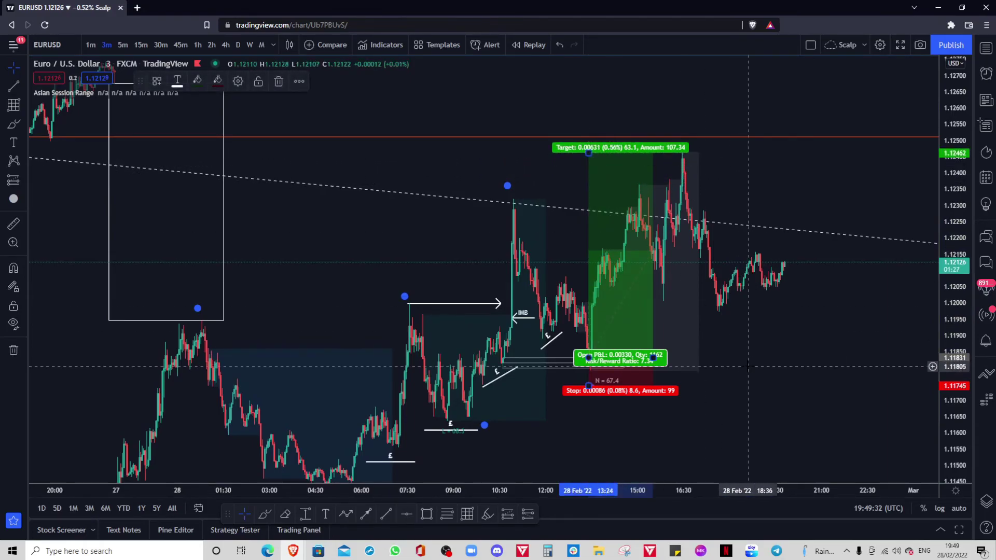
Set the long position's target to 1.12244 and extend its end to about 17:00.
{"action": "scroll", "coordinate": [638, 291], "scroll_direction": "up", "scroll_amount": 2}
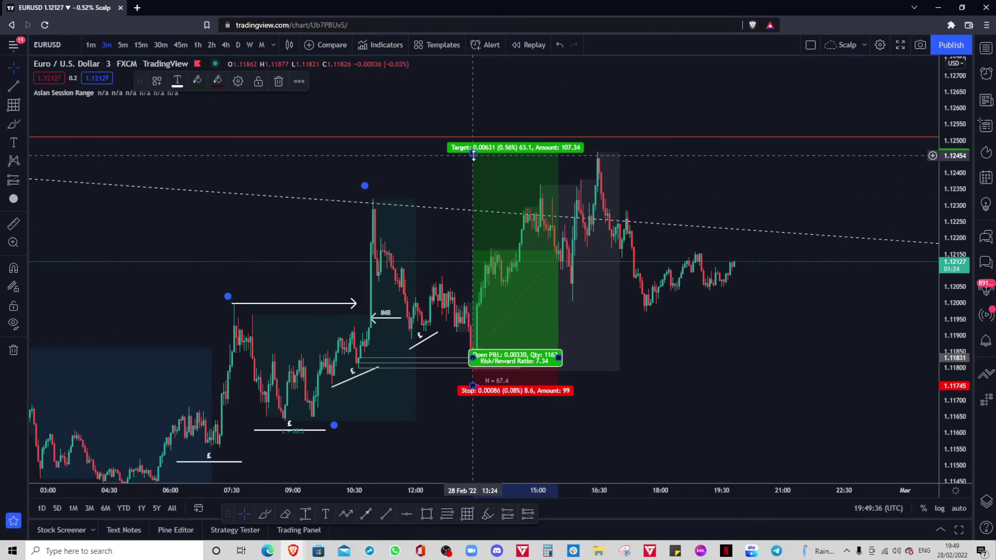
{"action": "left_click_drag", "start_coordinate": [473, 154], "coordinate": [478, 224]}
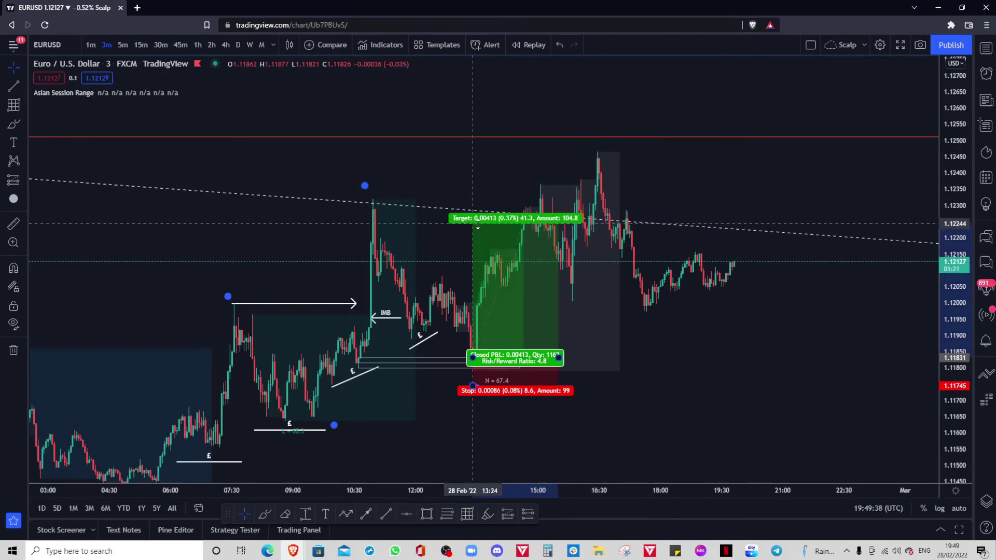
{"action": "left_click_drag", "start_coordinate": [559, 357], "coordinate": [618, 357]}
{"action": "left_click", "coordinate": [744, 416]}
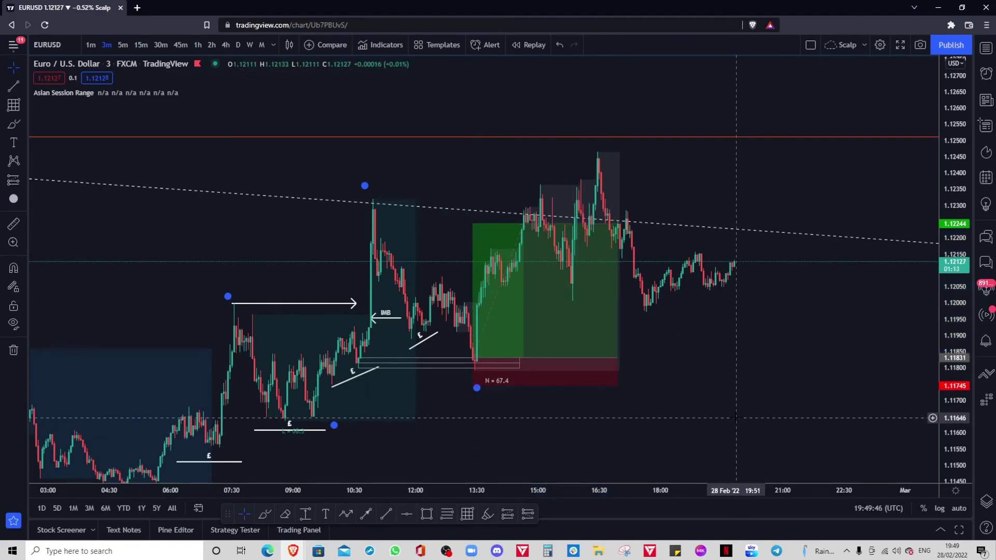
{"action": "scroll", "coordinate": [734, 409], "scroll_direction": "down", "scroll_amount": 2}
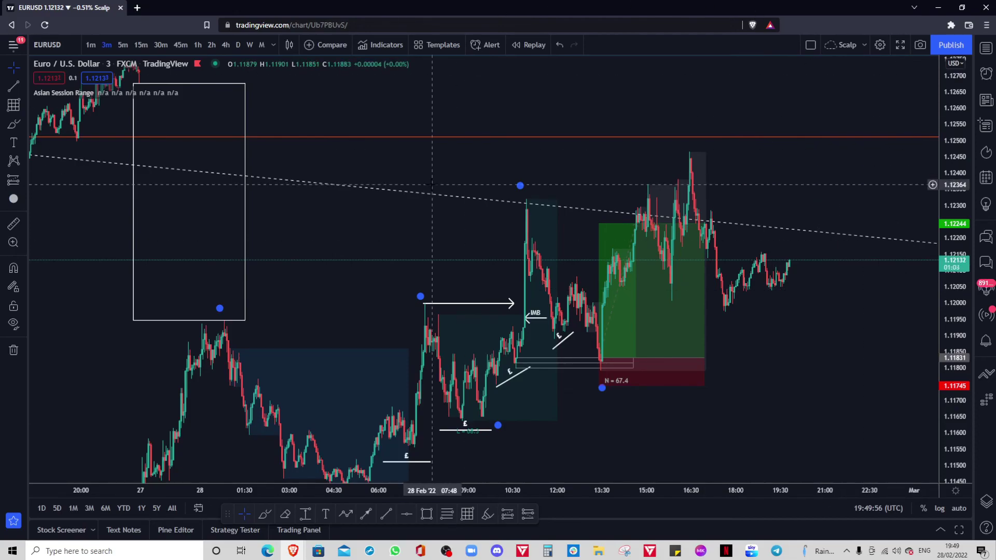
{"action": "left_click_drag", "start_coordinate": [773, 423], "coordinate": [749, 383]}
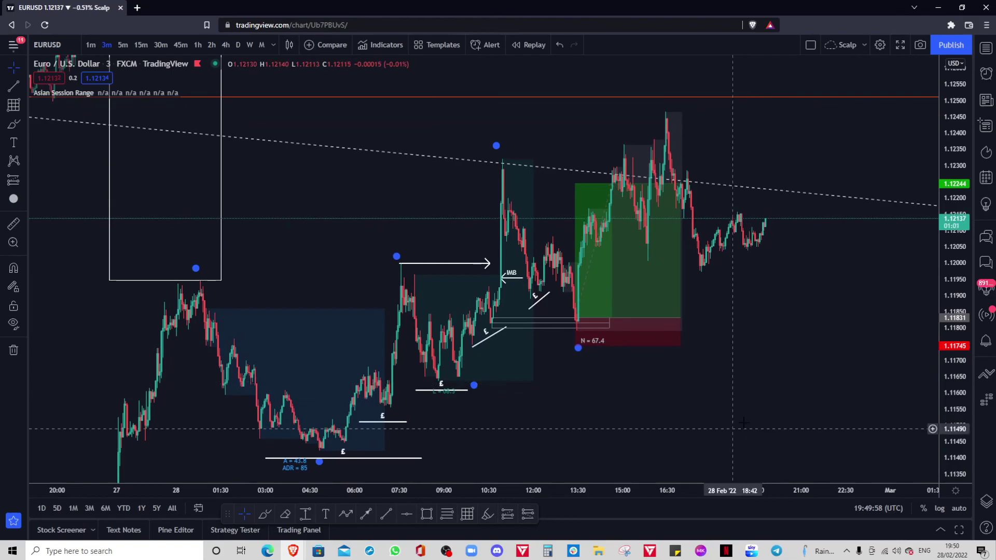